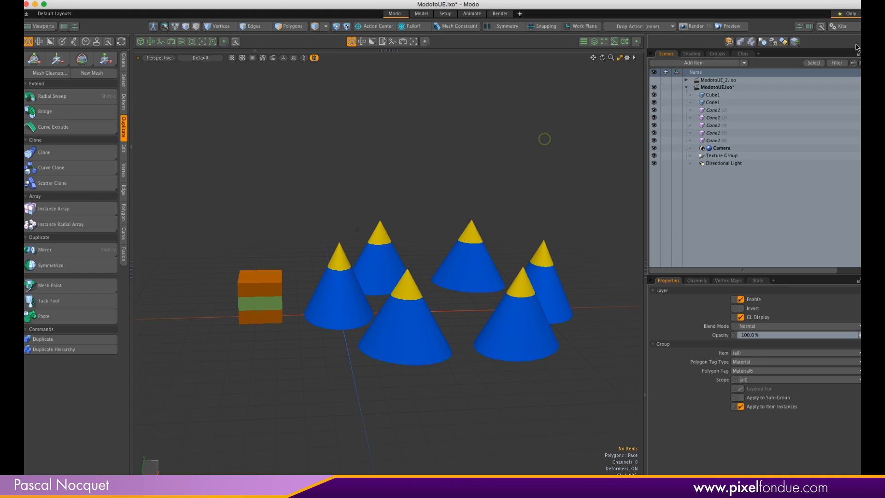
Open the Modo Bridge kit controls and place them as a floating panel over the 3D viewport.
click(840, 26)
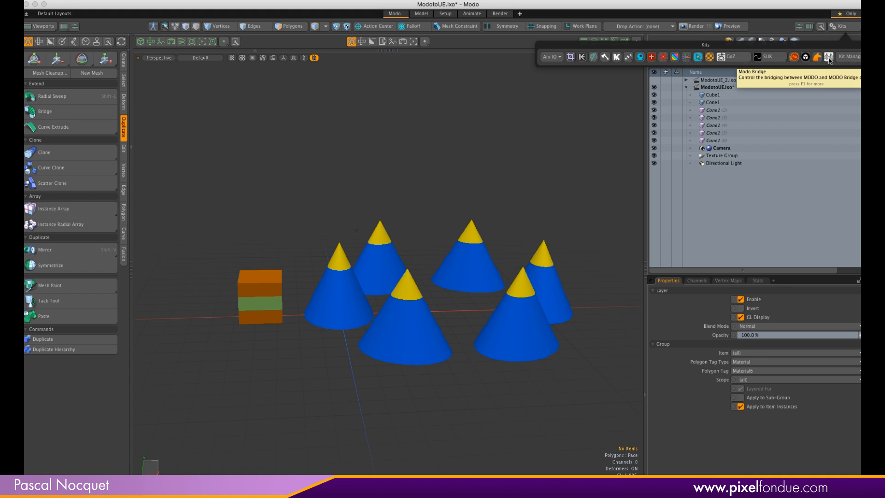
click(829, 57)
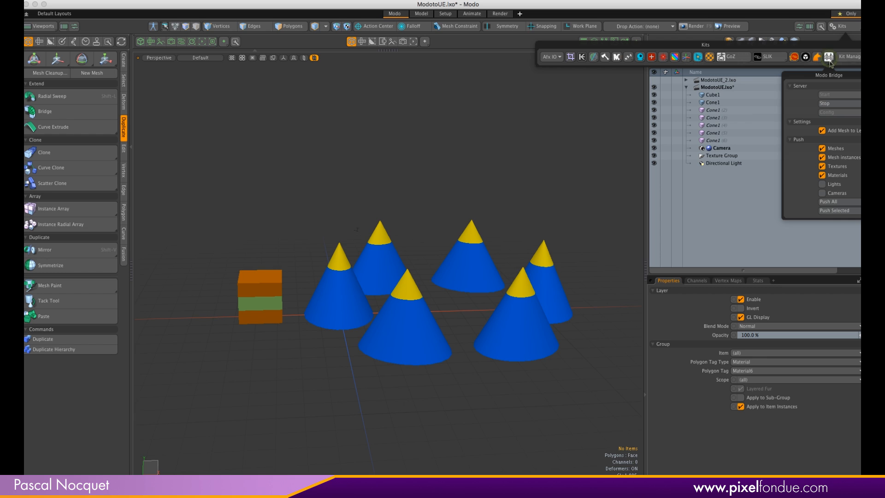
drag(817, 57, 192, 79)
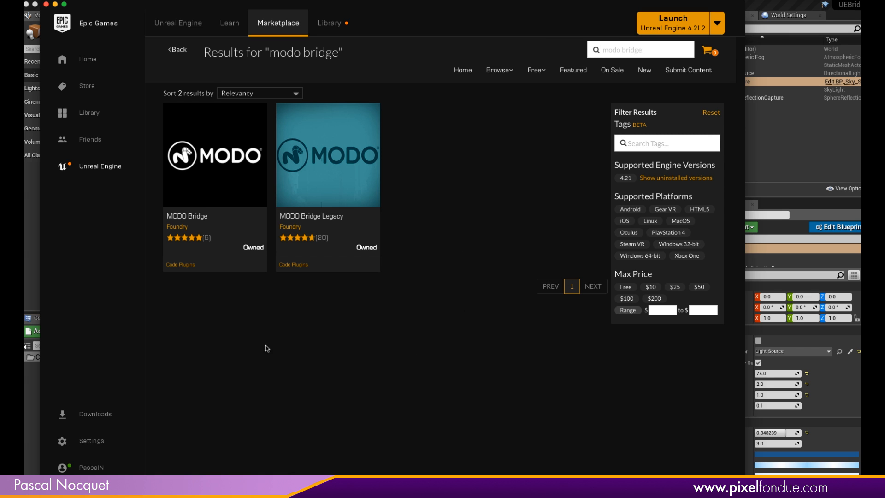
Check the MODO Bridge plugins in the Marketplace results, switch to Unreal Editor and open the project's plugin list.
mouse_move(296, 181)
mouse_move(208, 183)
click(818, 484)
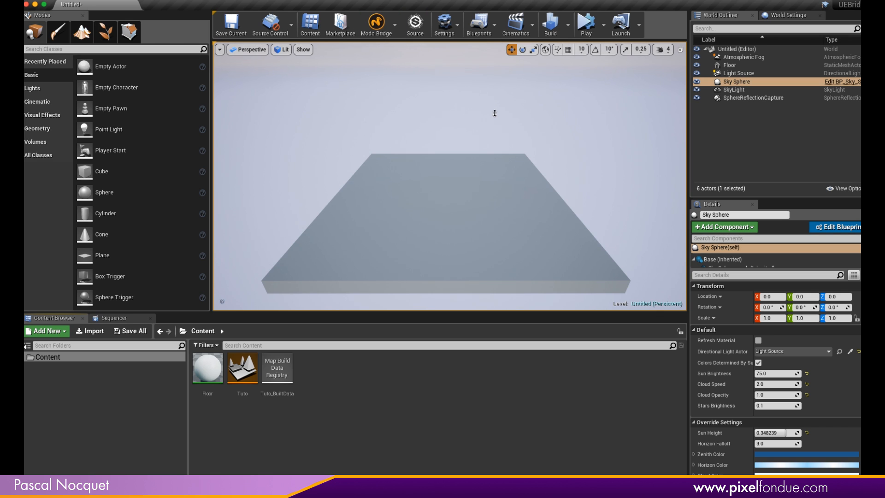
click(444, 23)
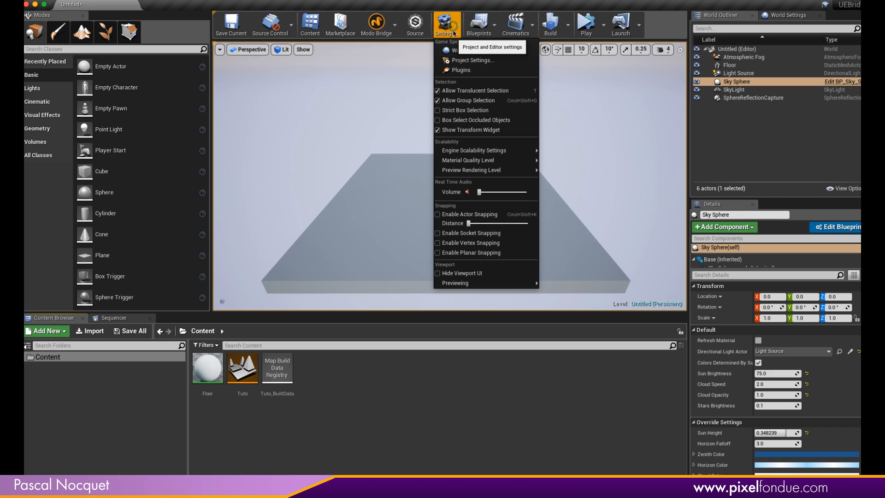
click(461, 72)
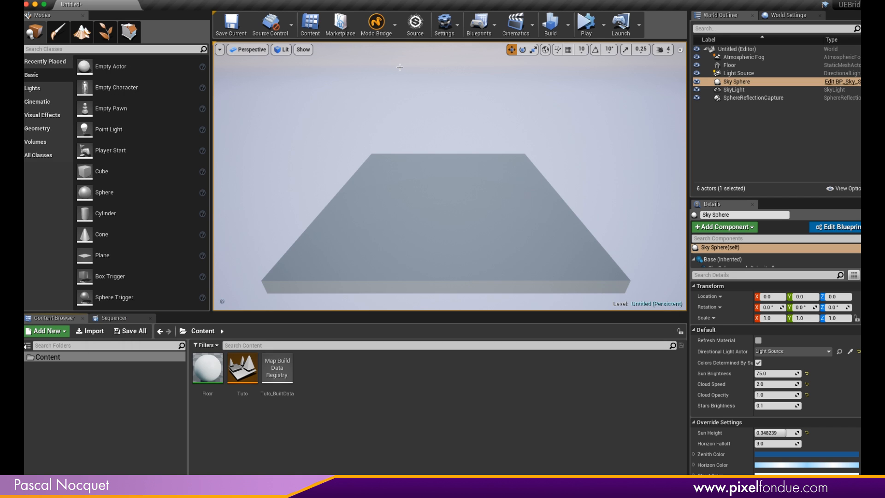
Start the Modo Bridge client in Unreal Editor and switch back to Modo.
click(394, 24)
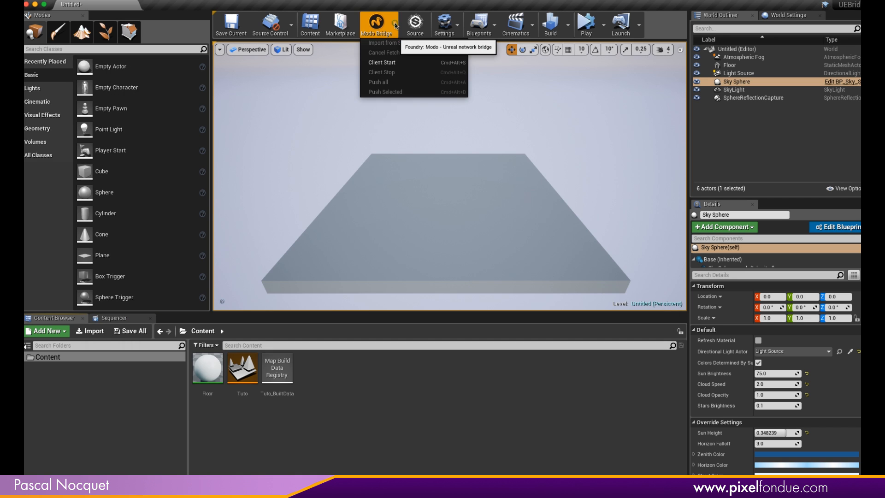
click(393, 63)
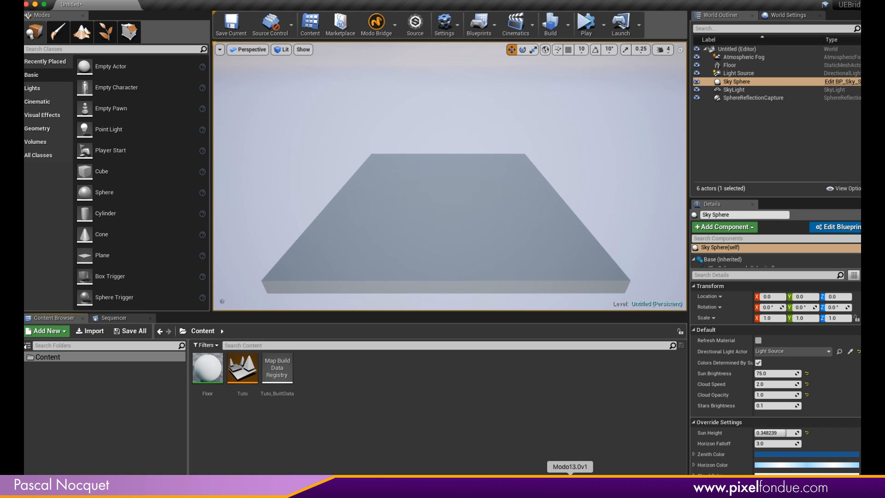
click(569, 486)
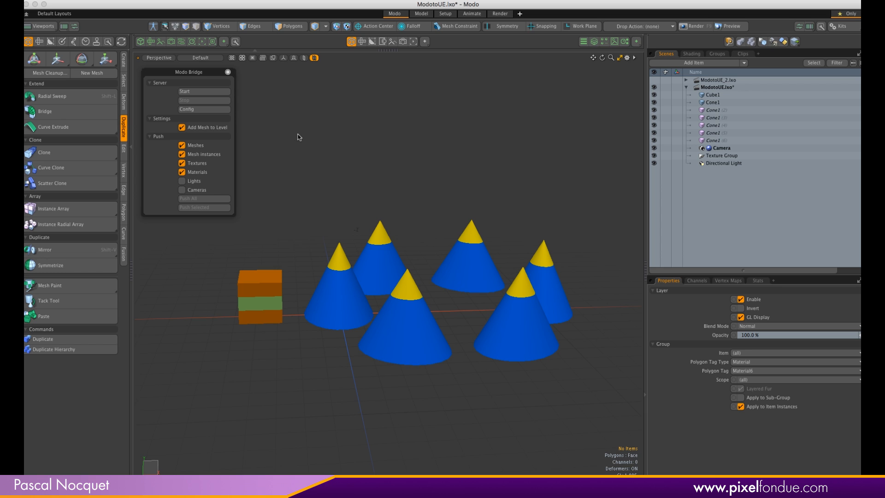
Examine the Cube1 and Cone1 meshes and the ring of cone instances in the scene from several angles.
alt+drag(432, 171, 416, 285)
alt+drag(515, 188, 522, 157)
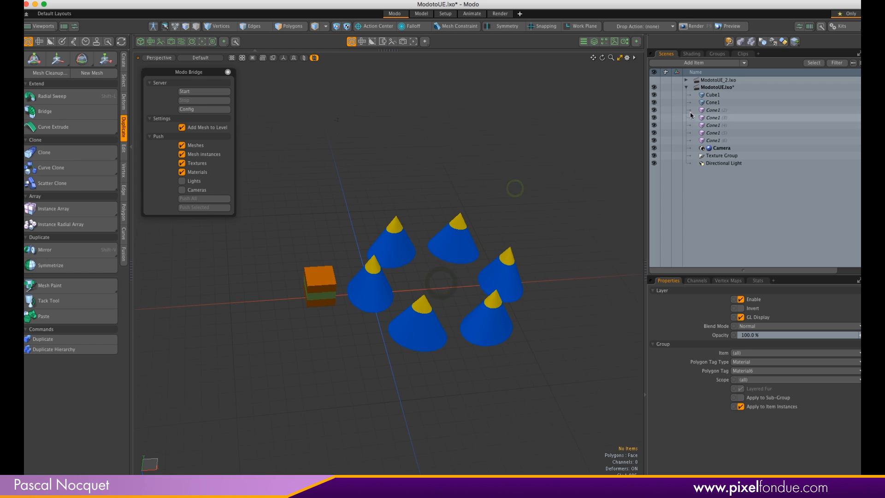
click(715, 95)
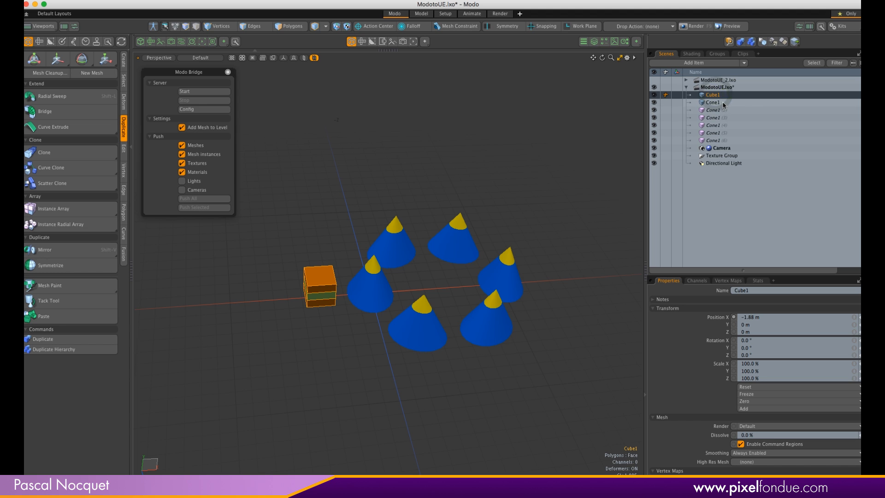
click(722, 103)
alt+drag(576, 167, 542, 262)
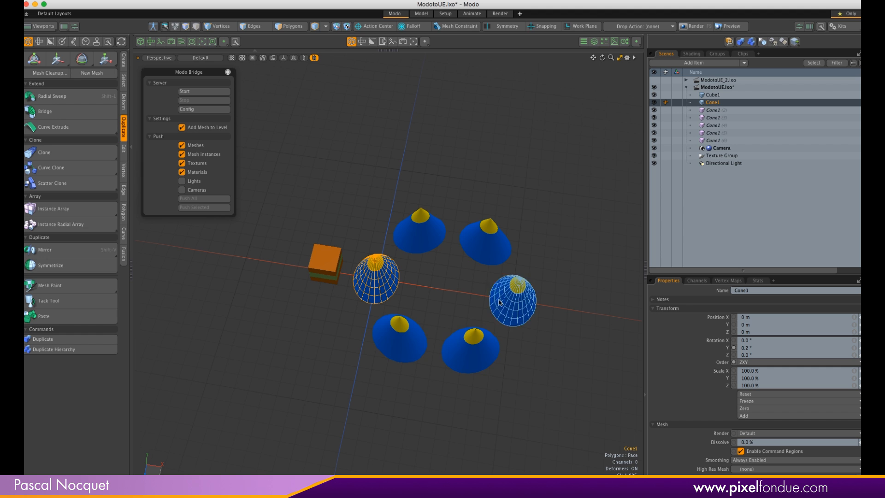
mouse_move(347, 185)
alt+mouse_down()
mouse_move(486, 138)
mouse_move(403, 144)
mouse_move(455, 144)
alt+mouse_up()
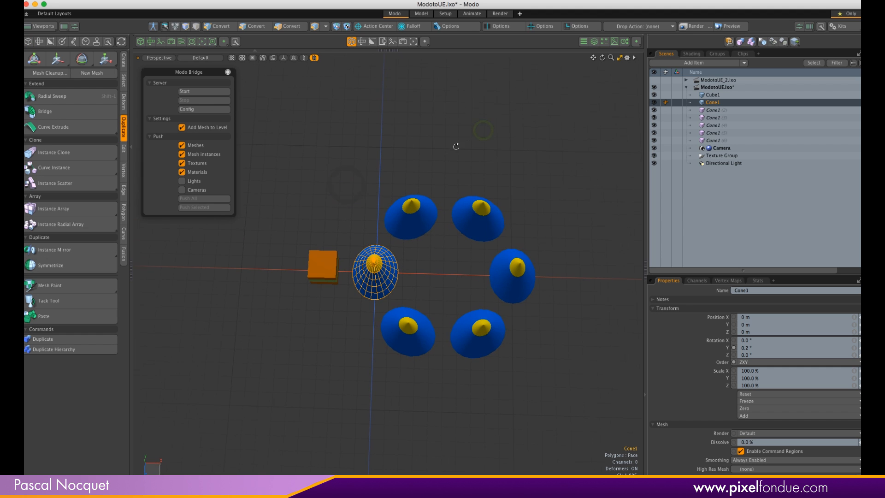
click(528, 162)
mouse_move(495, 170)
alt+mouse_down()
mouse_move(469, 174)
mouse_move(490, 142)
mouse_move(447, 192)
mouse_move(461, 180)
alt+mouse_up()
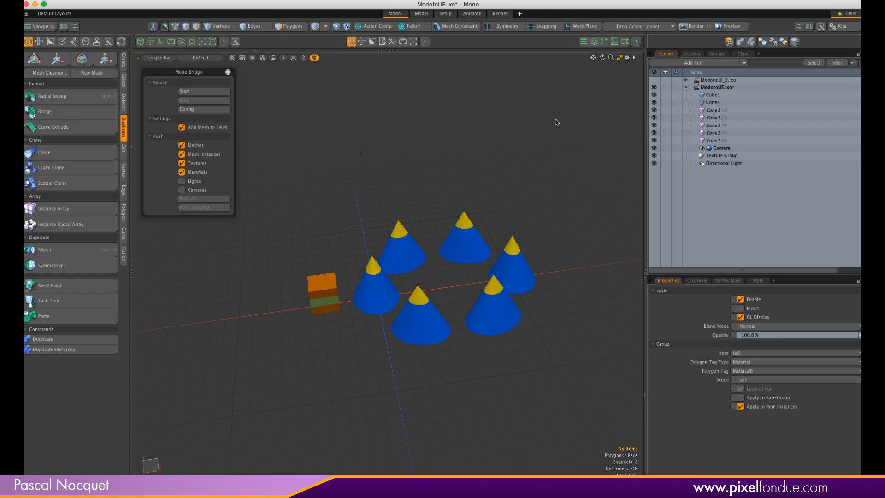
Start the Modo Bridge server and push the whole scene to Unreal.
click(192, 92)
drag(201, 72, 216, 74)
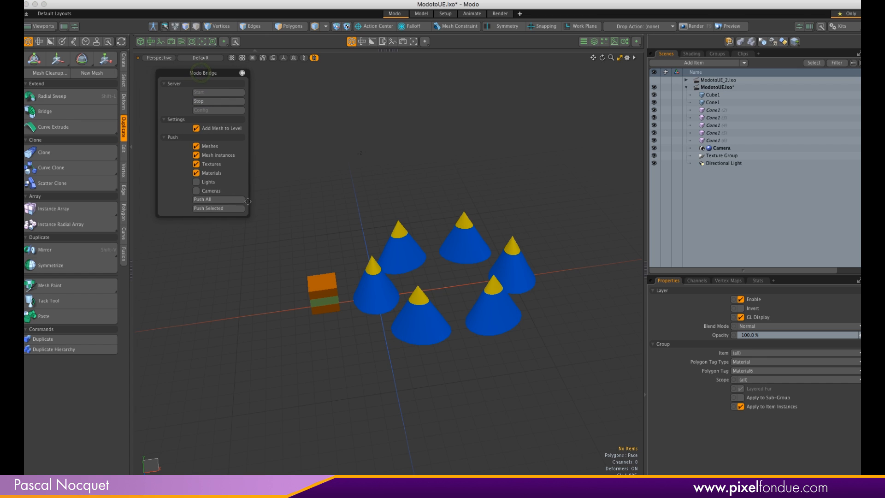
click(218, 202)
Switch to Unreal Editor and examine the MaterialDefinitions and Mesh folders under SceneProtocol and the details of the Cube1 actor.
click(814, 486)
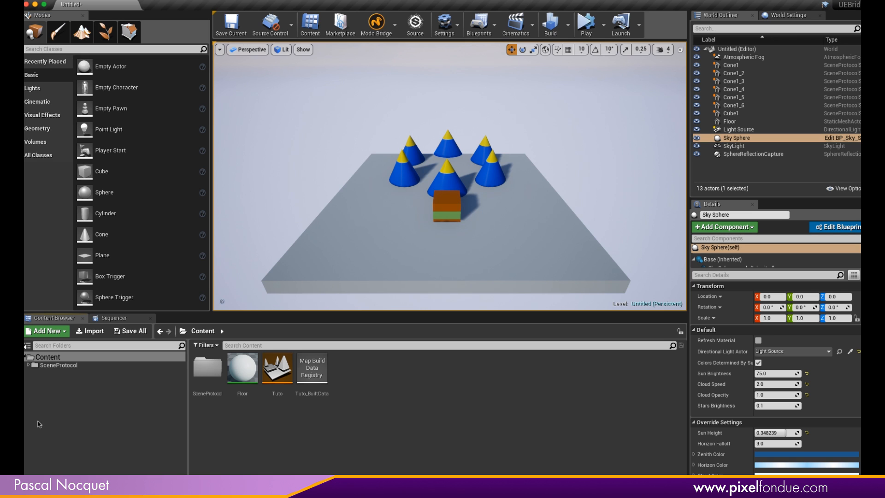
click(28, 365)
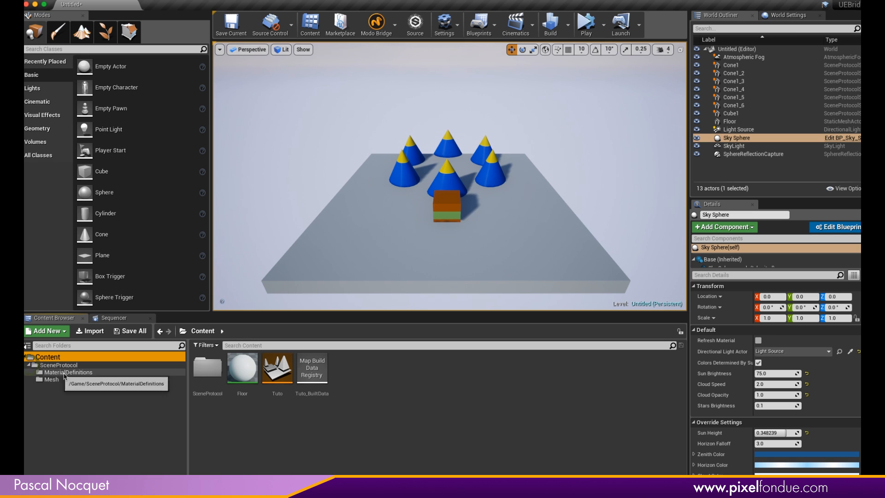
click(90, 373)
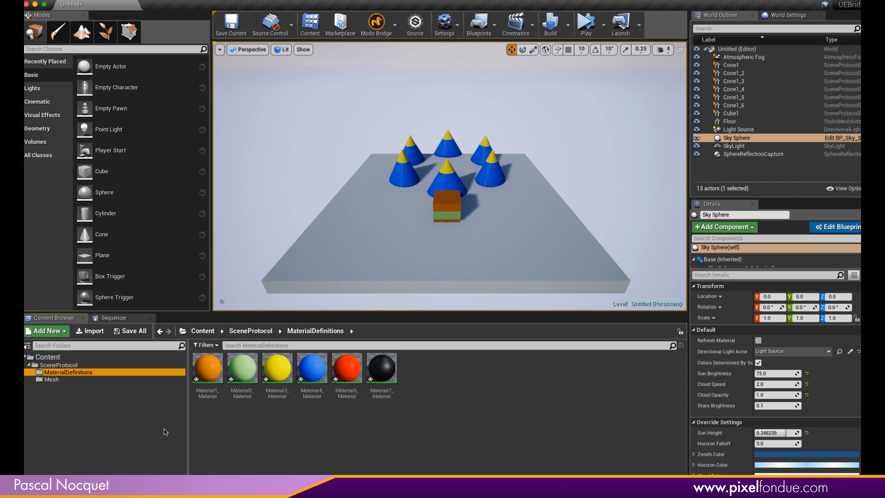
click(91, 379)
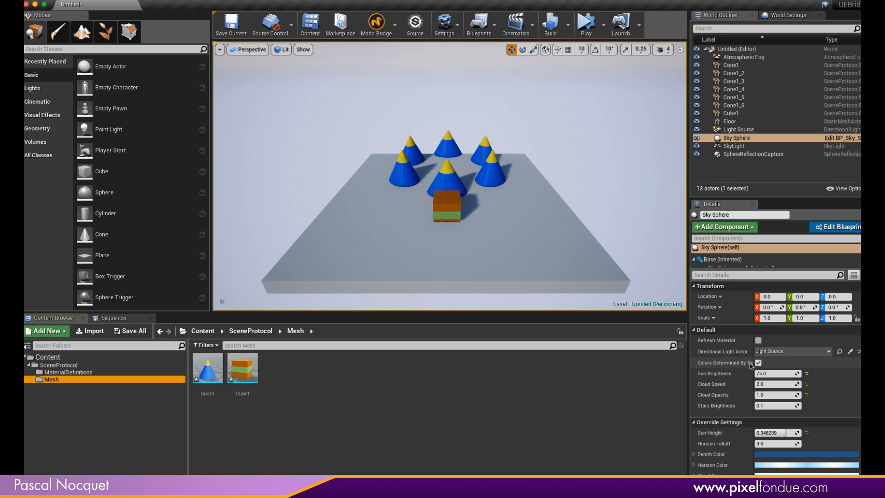
click(733, 114)
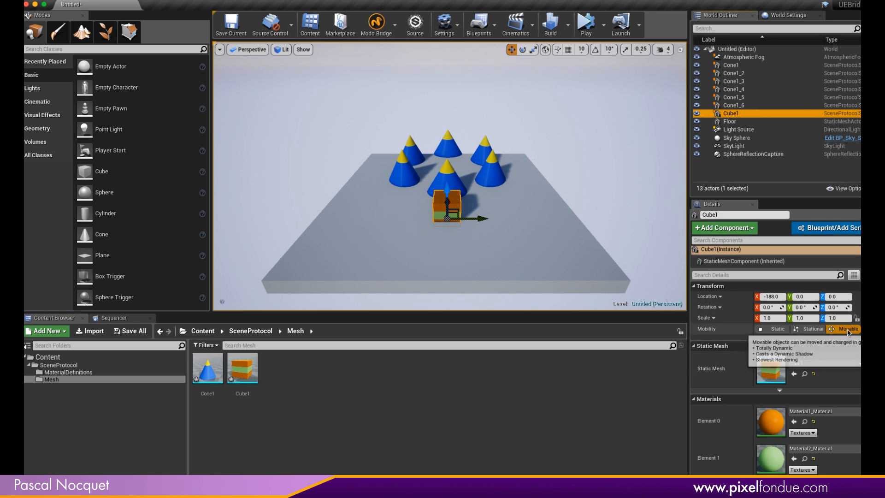
click(68, 371)
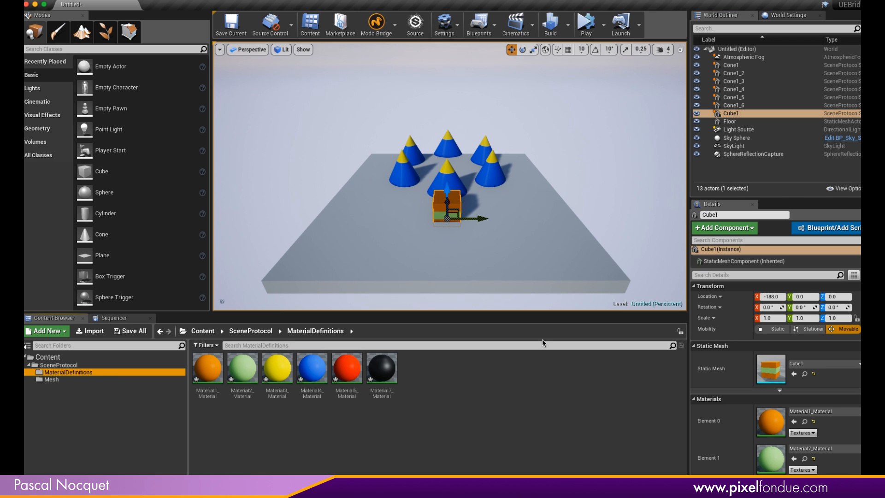
Set the Floor actor's Z location to 0.
click(557, 238)
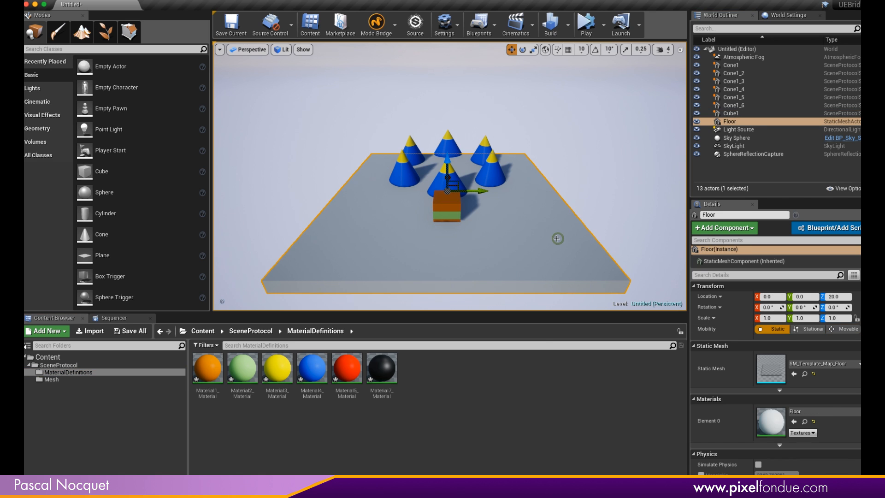
click(835, 296)
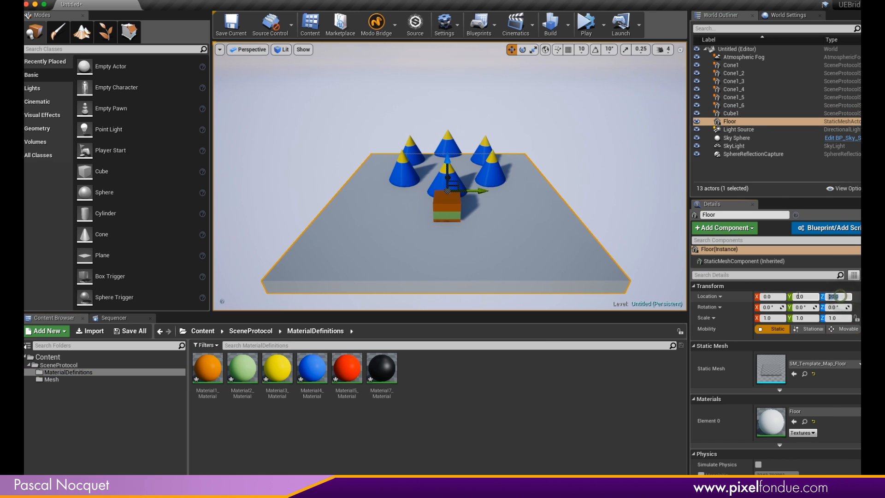
text(0)
key(Return)
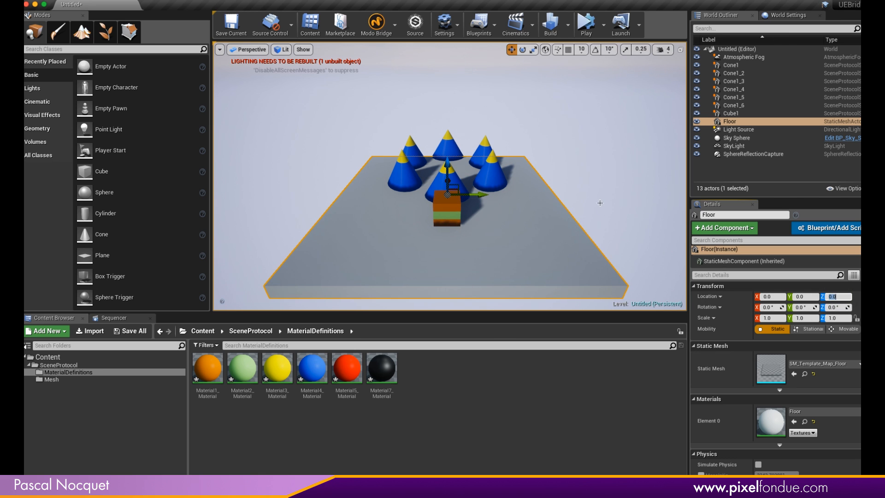
alt+drag(510, 226, 504, 229)
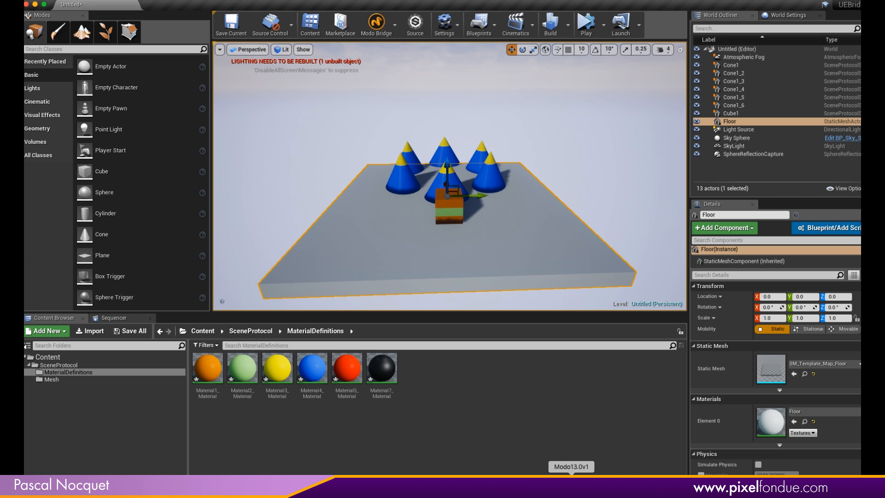
Switch to Modo and bevel the polygon loop around the middle of Cone1 outward into a flared, protruding band.
click(571, 485)
click(376, 286)
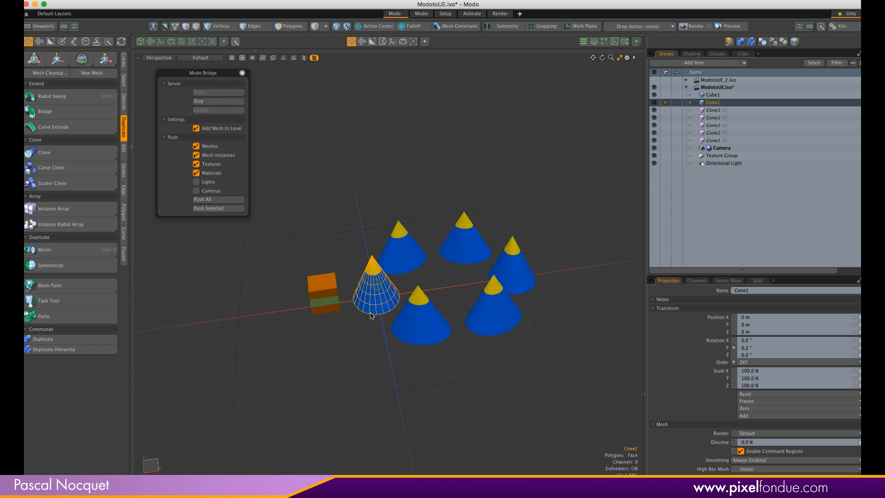
ctrl+alt+drag(358, 287, 388, 298)
click(293, 29)
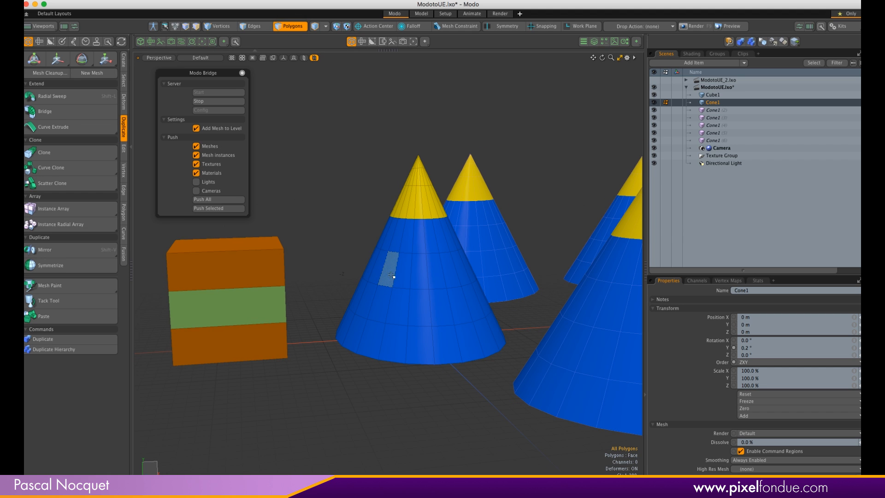
drag(394, 277, 409, 275)
key(l)
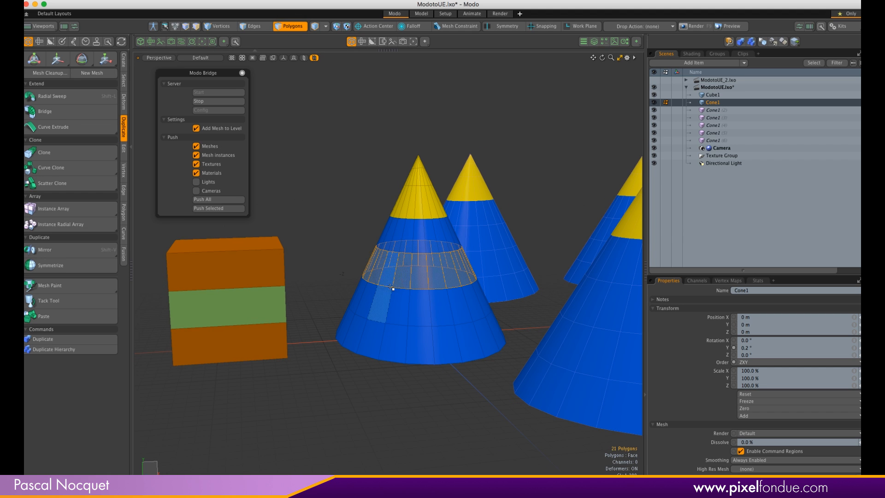
key(b)
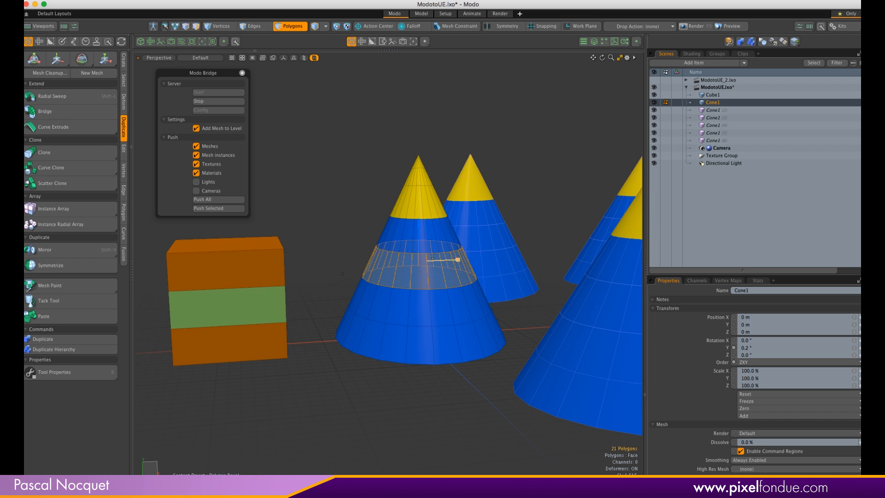
mouse_move(418, 226)
mouse_down()
mouse_move(413, 197)
mouse_move(417, 229)
mouse_up()
key(w)
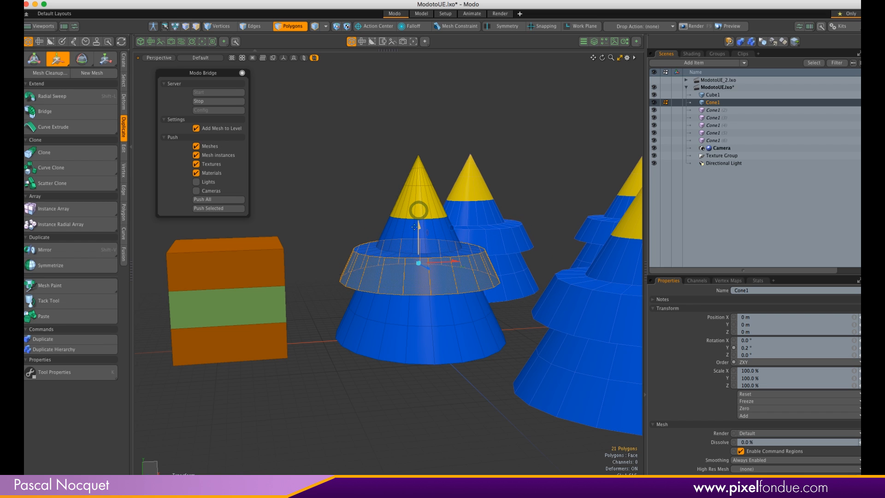
key(space)
Assign the yellow Material3 to the selected band of polygons on Cone1.
key(m)
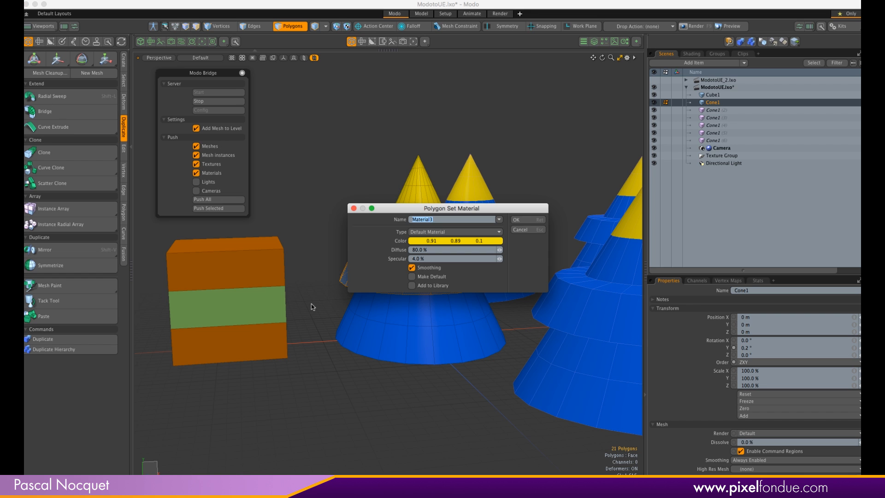
drag(435, 208, 441, 178)
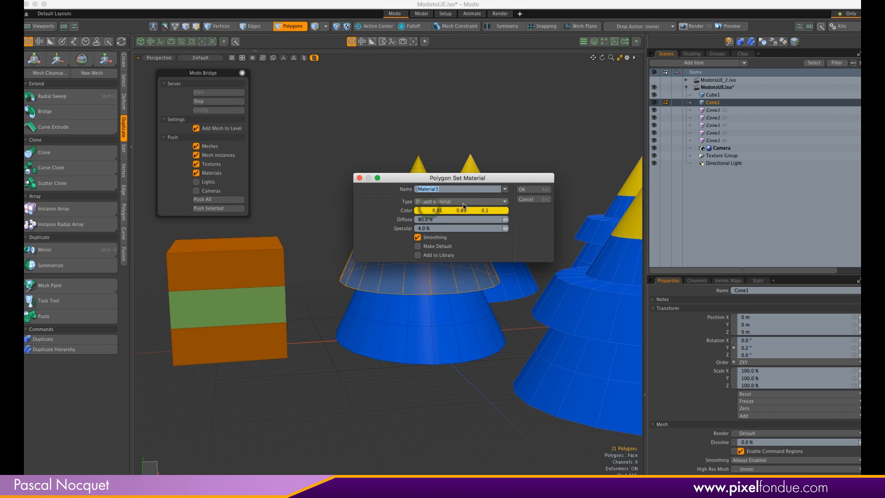
click(525, 189)
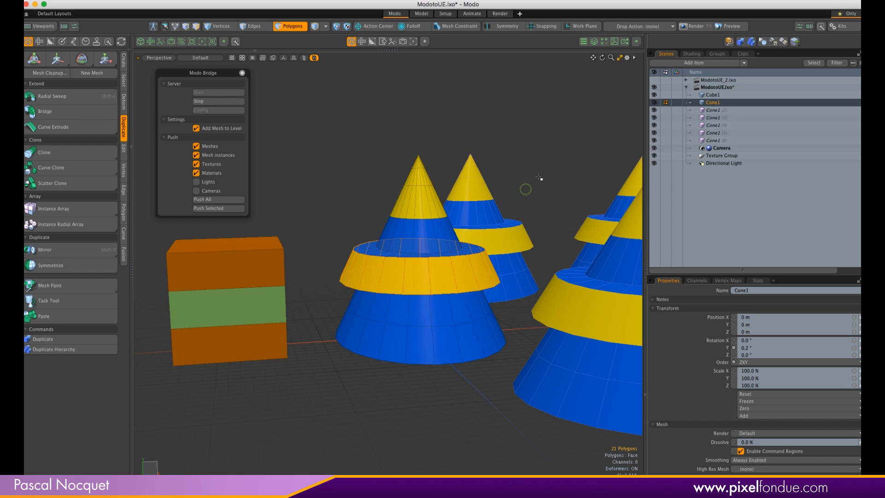
Clear the polygon selection and push only the Cone1 mesh to Unreal through Modo Bridge.
click(551, 147)
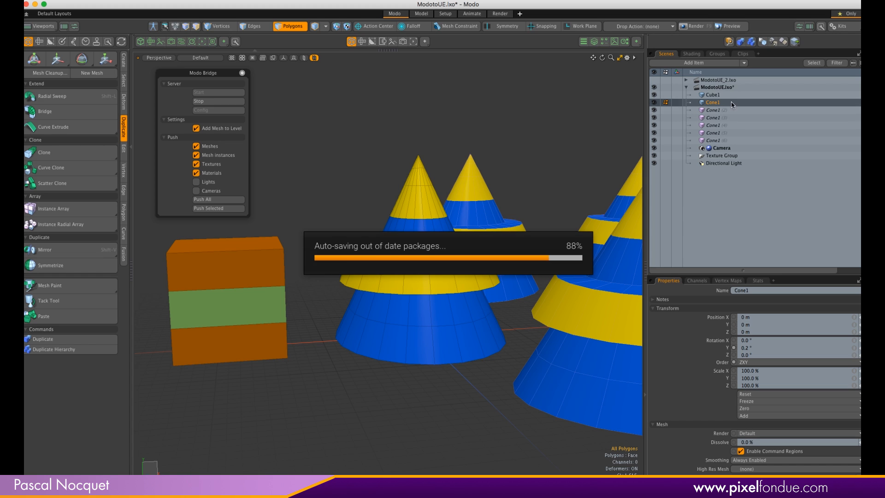
click(208, 209)
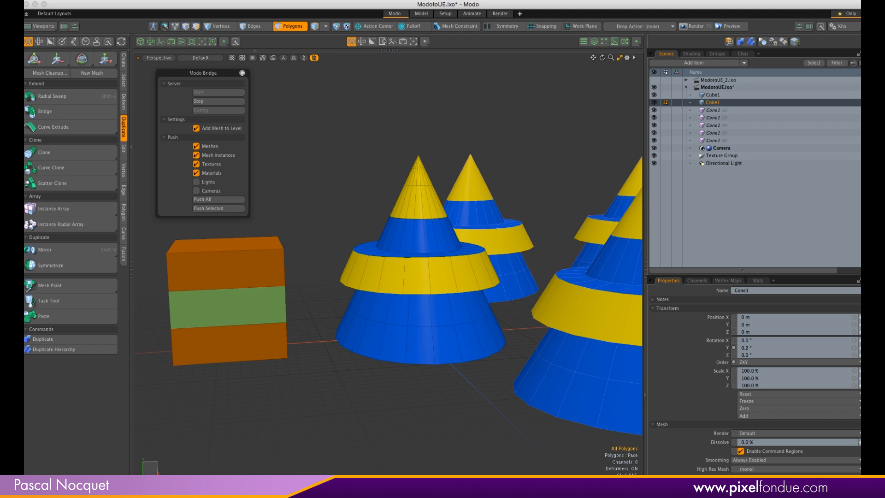
Switch to Unreal Editor, move the Cone1_2 instance to about X -207, Y 350 and scale it uniformly to about 1.94.
click(816, 485)
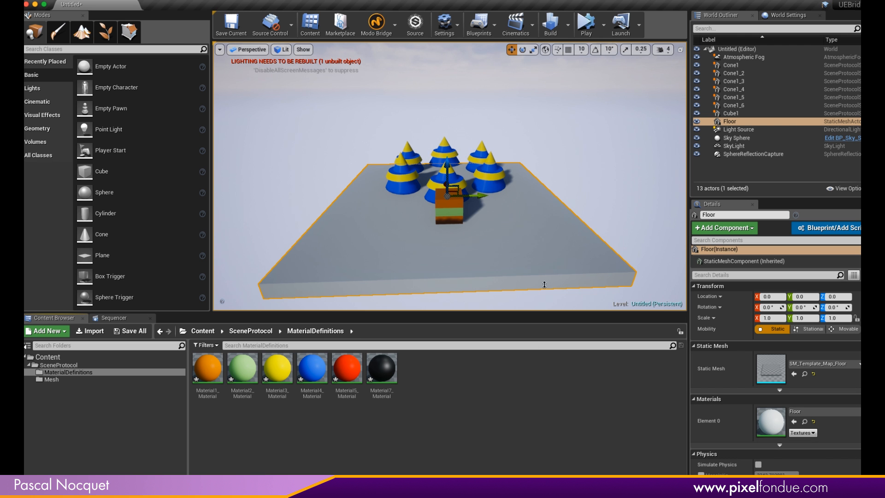
alt+drag(516, 232, 490, 212)
scroll(494, 195, up, 3)
scroll(494, 196, down, 2)
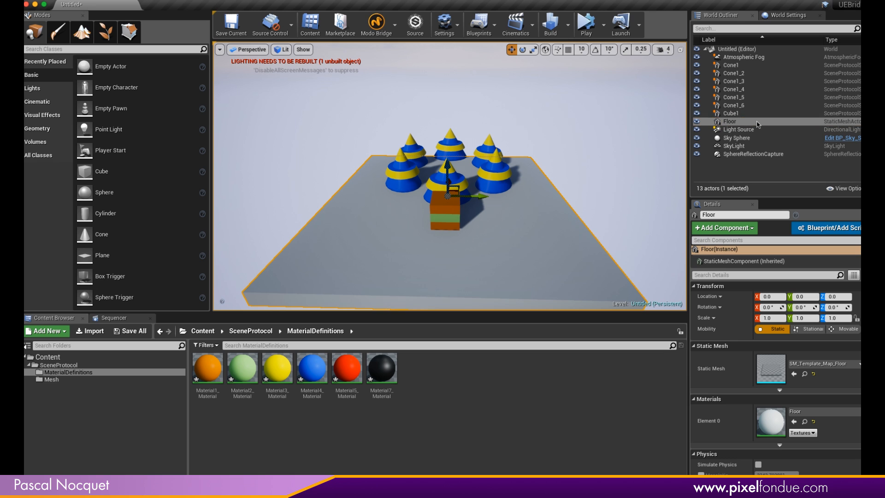
click(489, 173)
drag(488, 174, 580, 226)
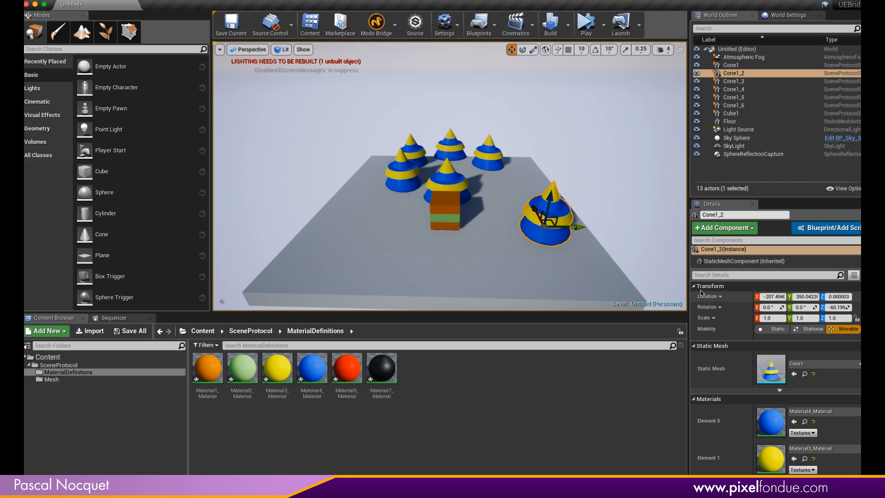
click(737, 75)
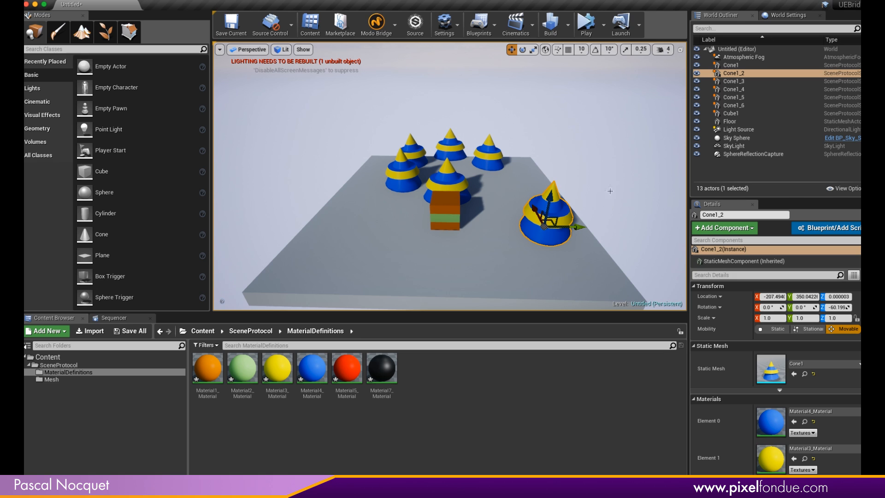
key(r)
drag(545, 227, 409, 210)
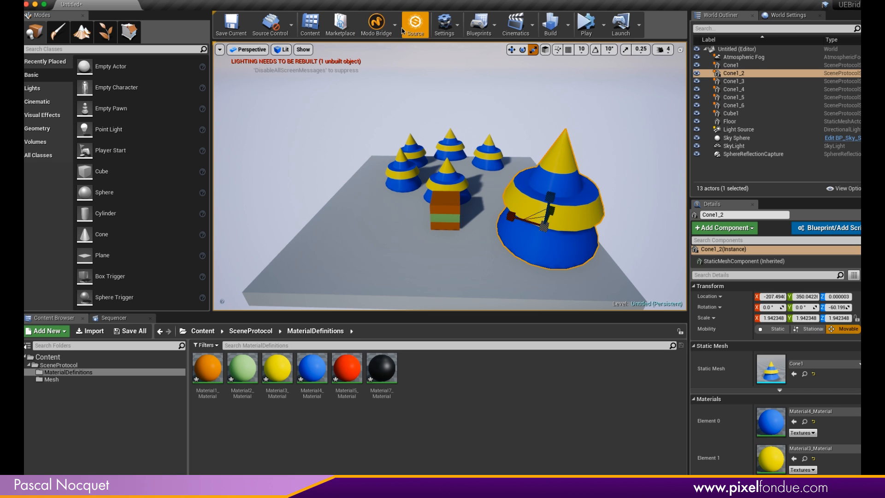
Push only the selected Cone1_2 to Modo through Modo Bridge, and switch to Modo to view the whole scene.
click(383, 27)
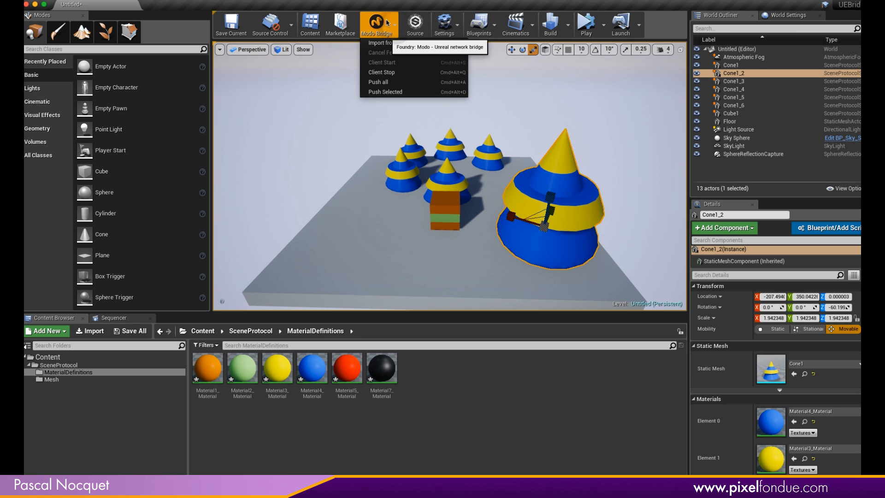
click(395, 92)
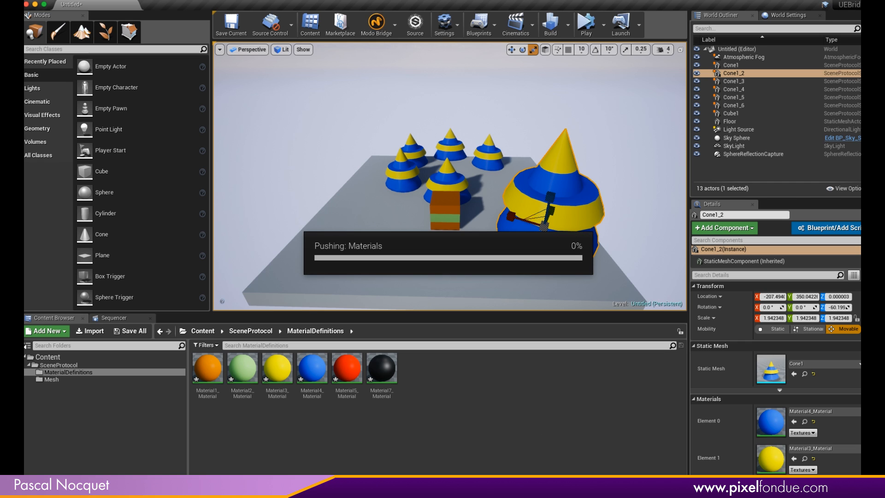
click(568, 486)
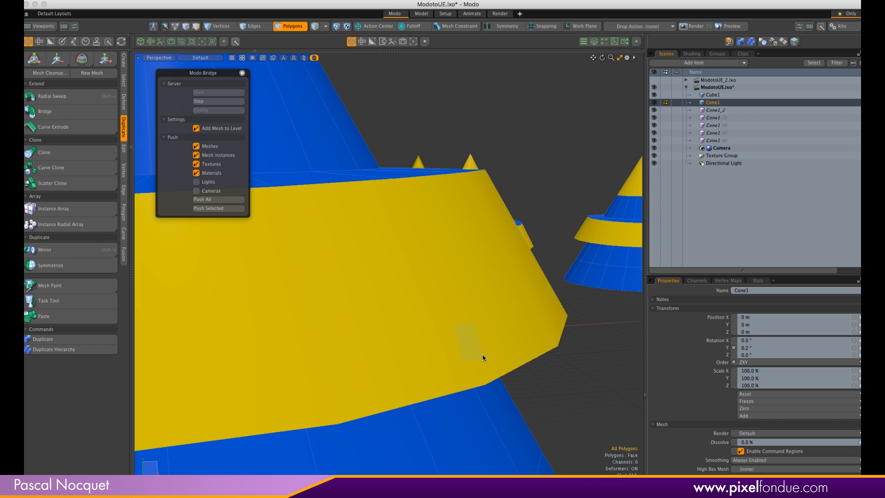
ctrl+alt+drag(454, 306, 352, 322)
alt+drag(366, 351, 434, 327)
Switch to Unreal Editor and rename the SceneProtocol content folder as Items1.
click(325, 471)
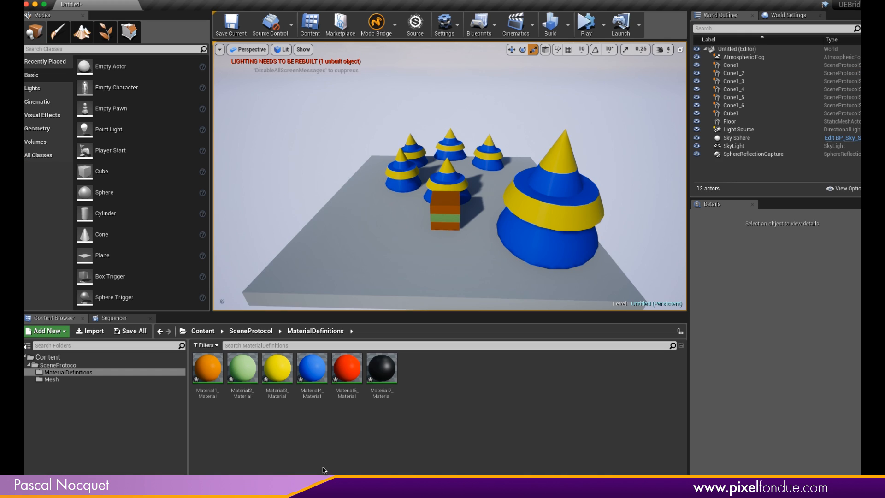
click(69, 365)
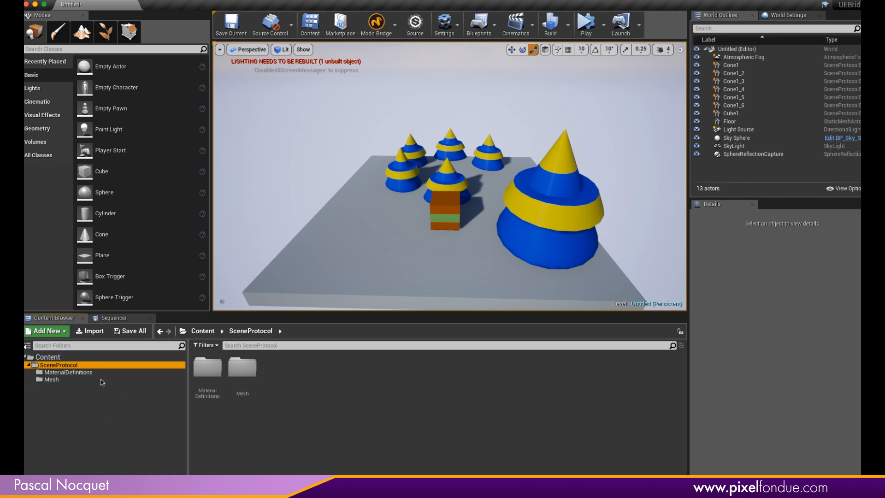
click(77, 381)
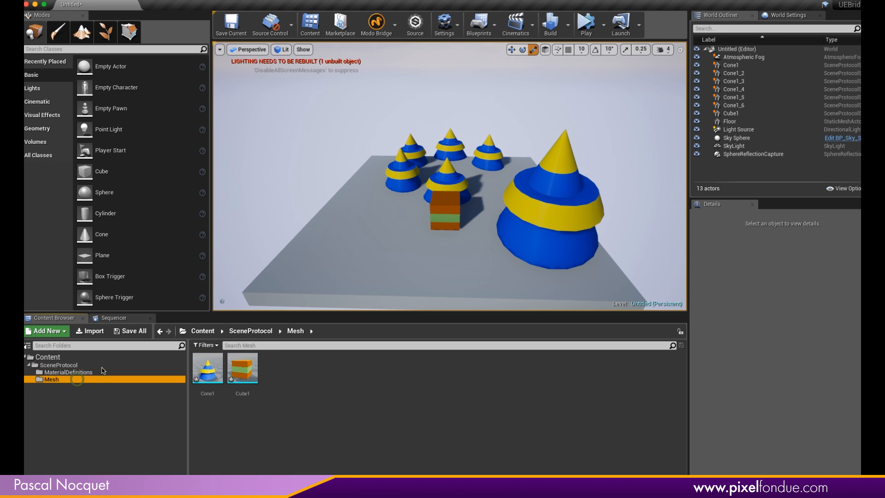
click(82, 365)
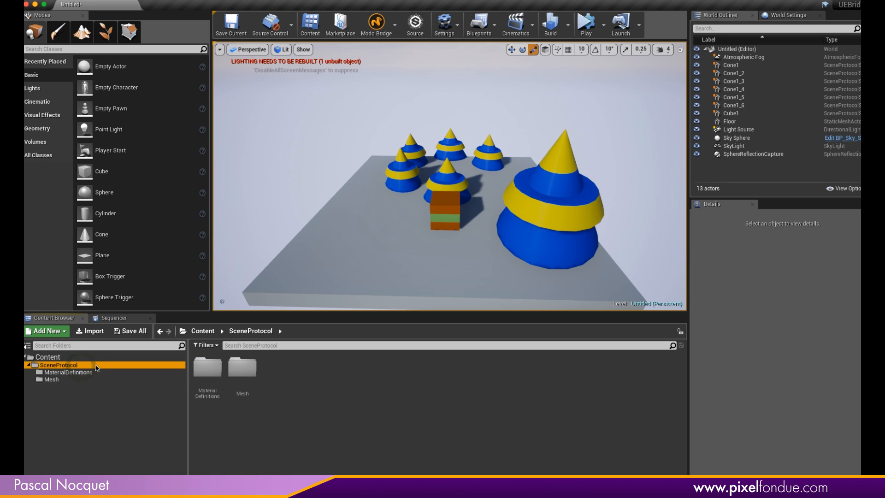
click(69, 365)
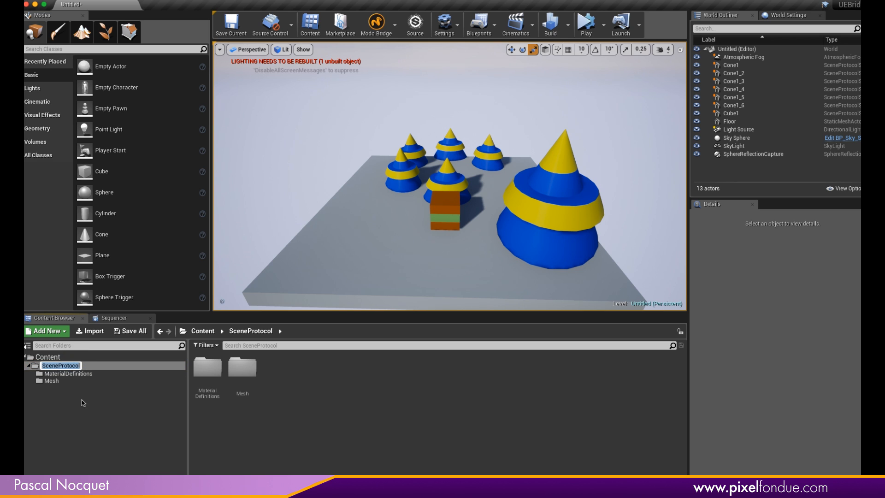
text(Items1)
key(Return)
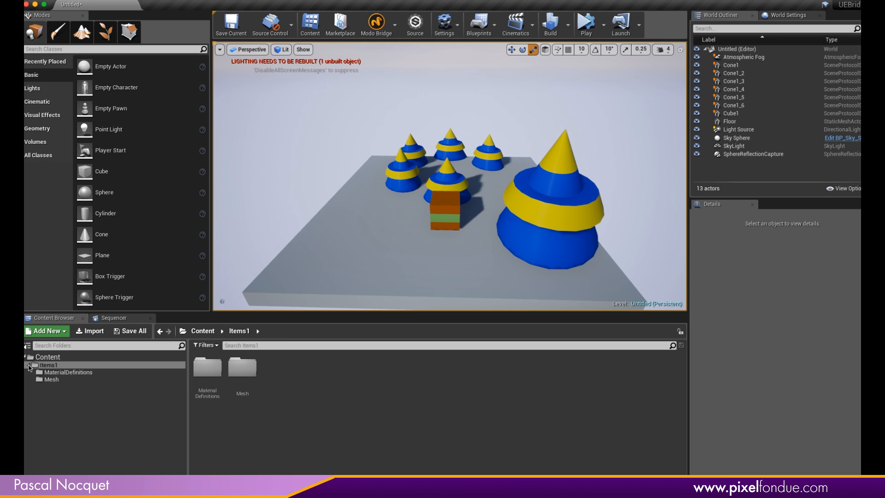
drag(52, 357, 64, 372)
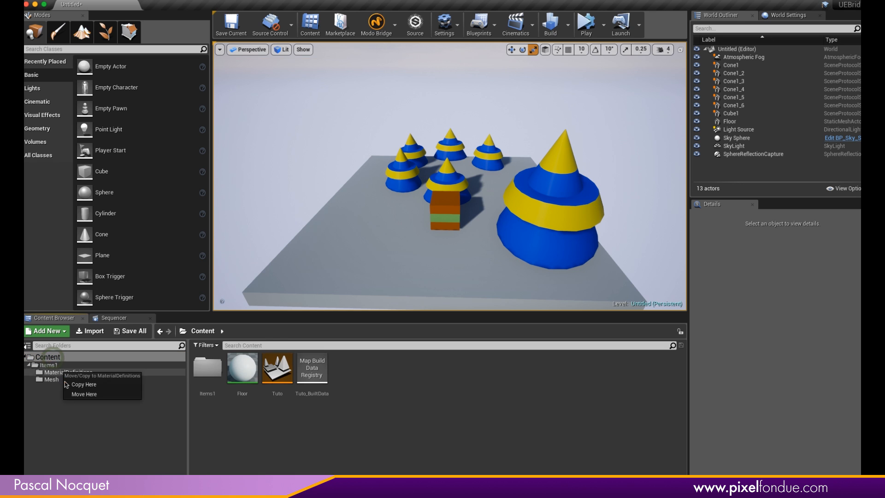
click(58, 417)
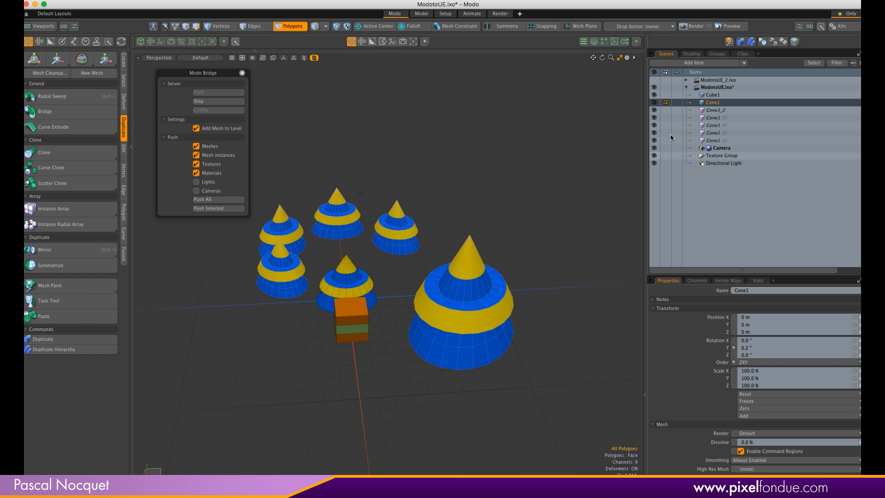
Rename Material2 in the Shader Tree as NewMaterial.
click(691, 53)
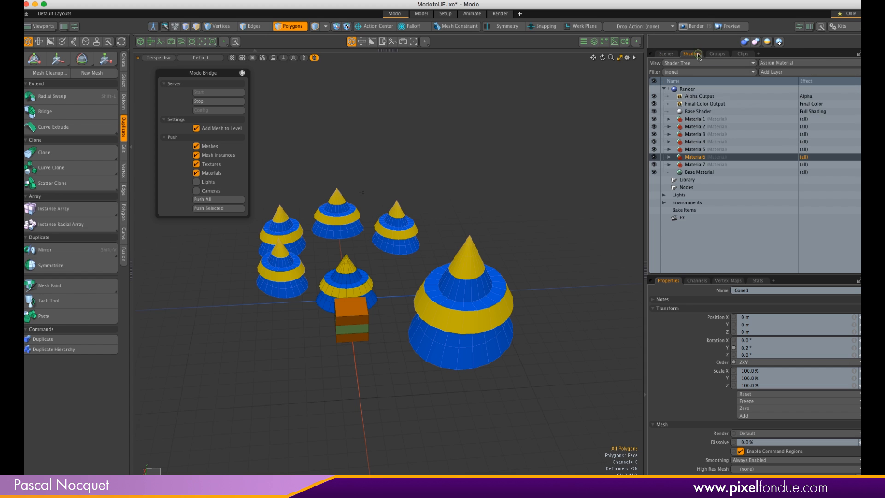
click(698, 127)
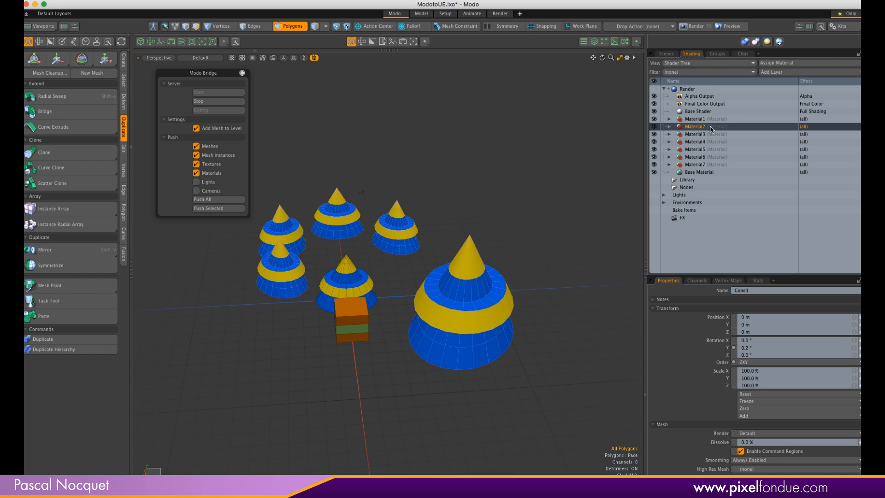
right_click(697, 129)
click(691, 136)
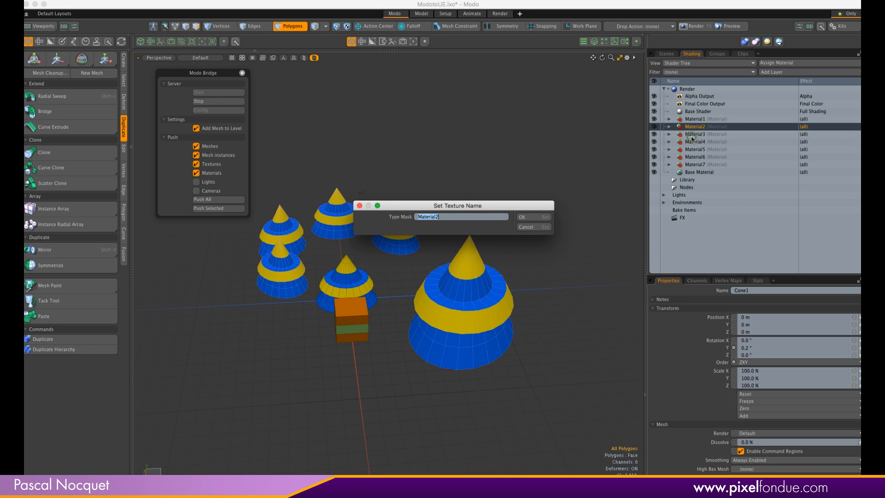
text(New)
key(Return)
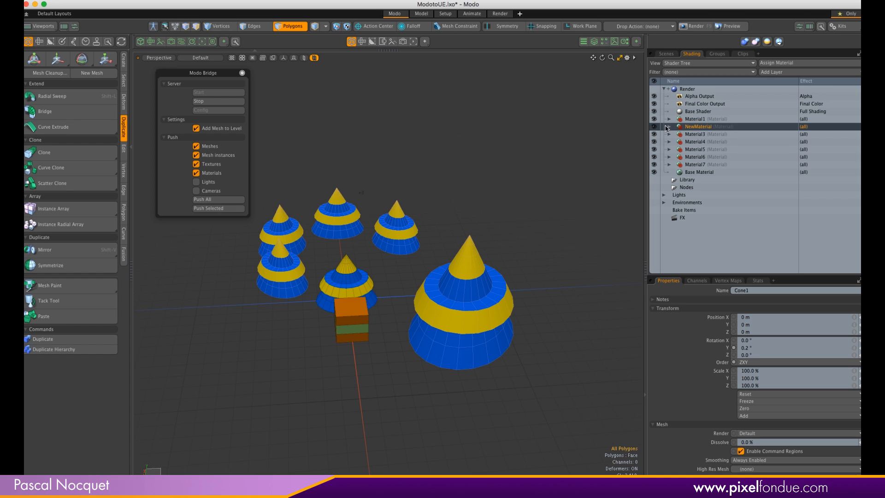
Exclude meshes, mesh instances and textures from the Modo Bridge push and send the selected NewMaterial to Unreal.
click(196, 146)
click(196, 164)
click(196, 156)
click(215, 209)
double_click(728, 127)
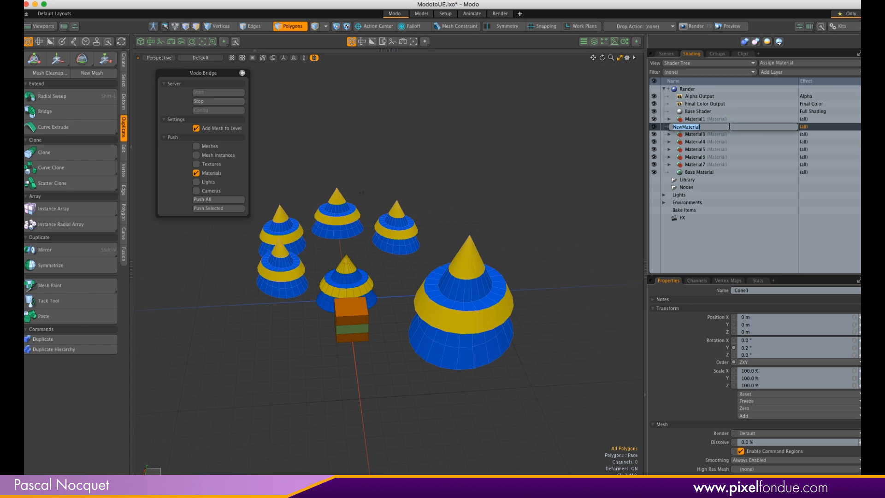
key(Return)
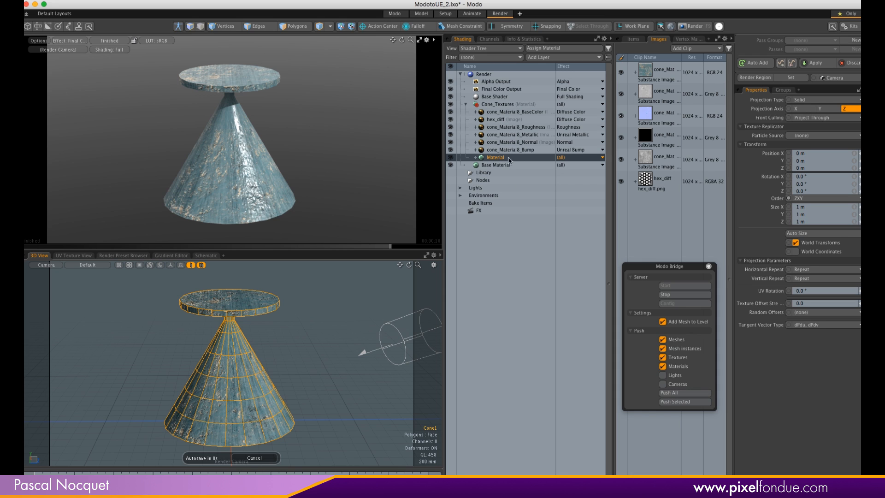
Examine the custom material types offered for changing the type of the Material layer in Cone_Textures.
right_click(501, 159)
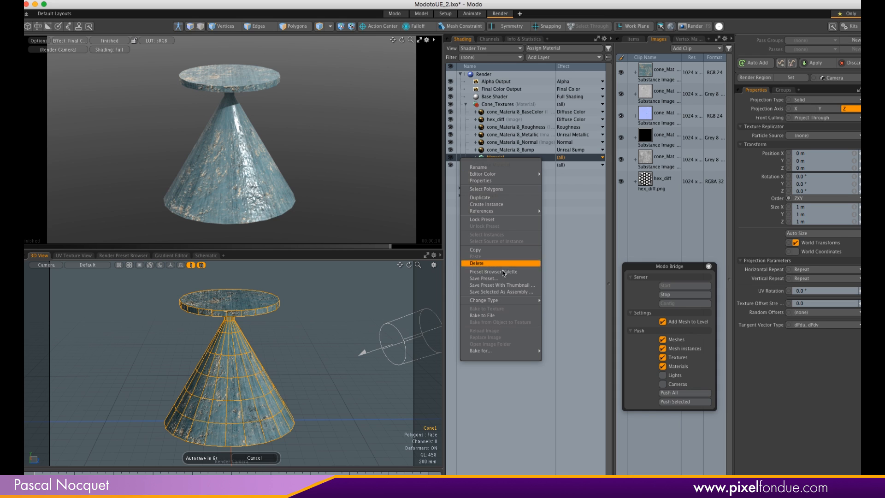
mouse_move(502, 301)
mouse_move(531, 301)
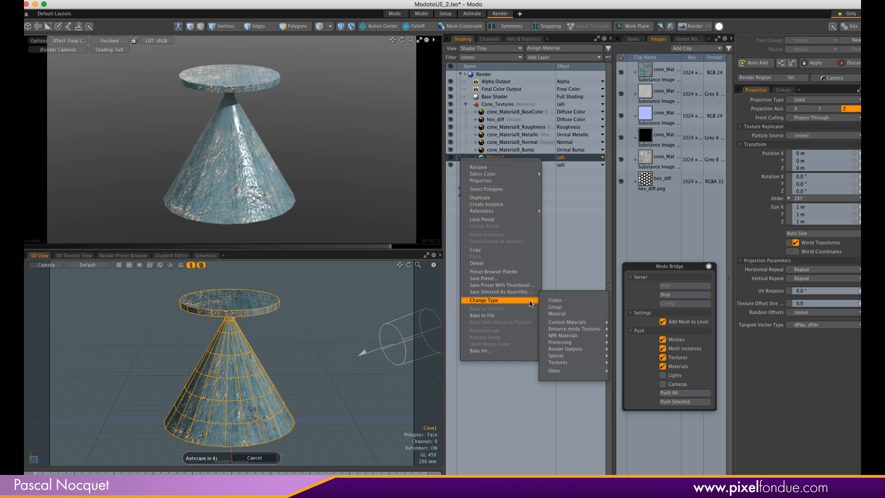
mouse_move(568, 322)
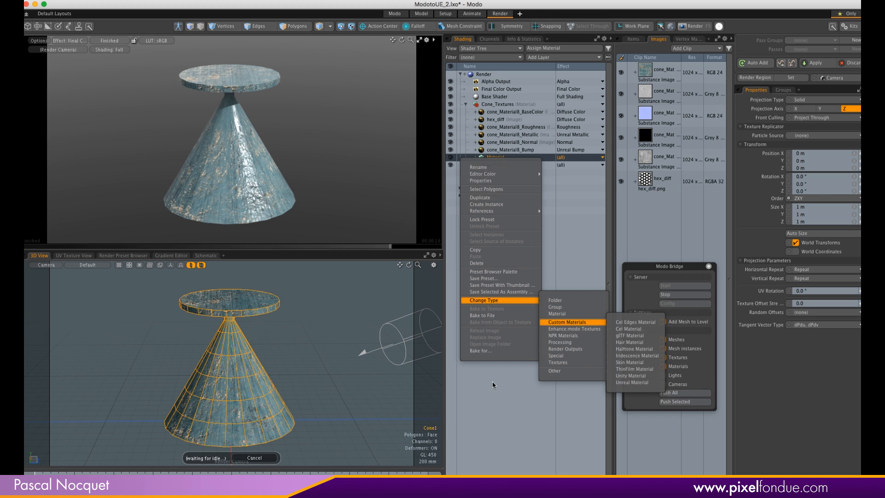
Review the Unreal texture effects available for the cone_Material8_BaseColor layer, leaving its Diffuse Color effect.
click(511, 111)
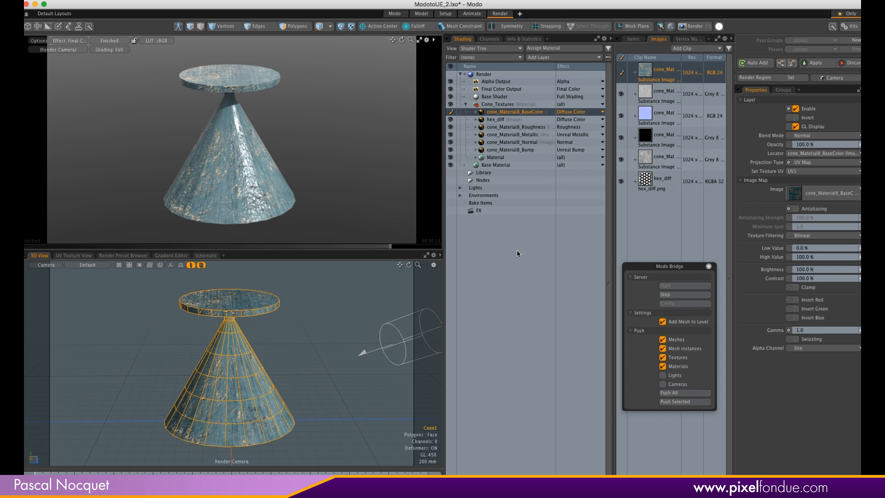
click(562, 112)
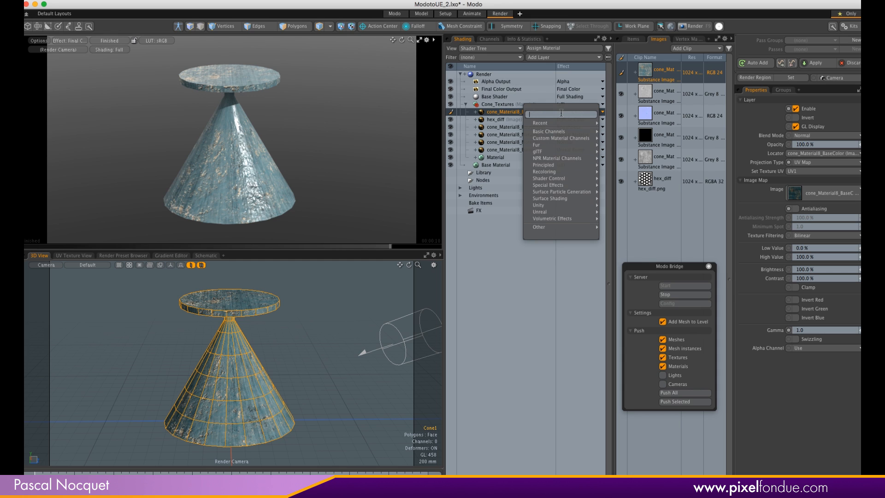
mouse_move(573, 199)
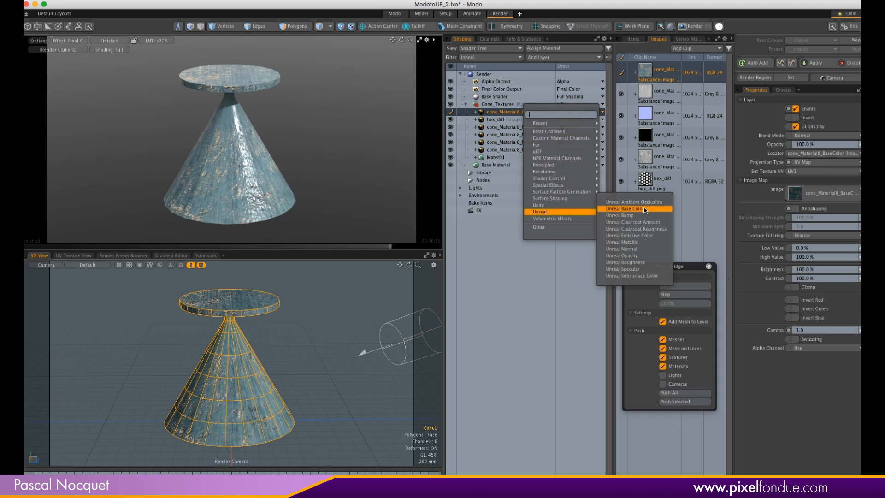
click(540, 261)
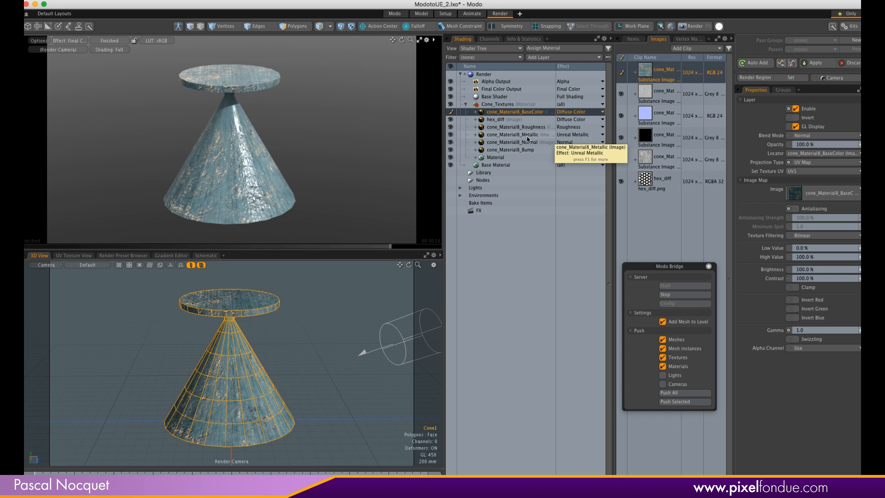
Review the effect options for the cone_Material8_Metallic layer, including the Principled ones, and for the cone_Material8_Bump layer.
click(521, 135)
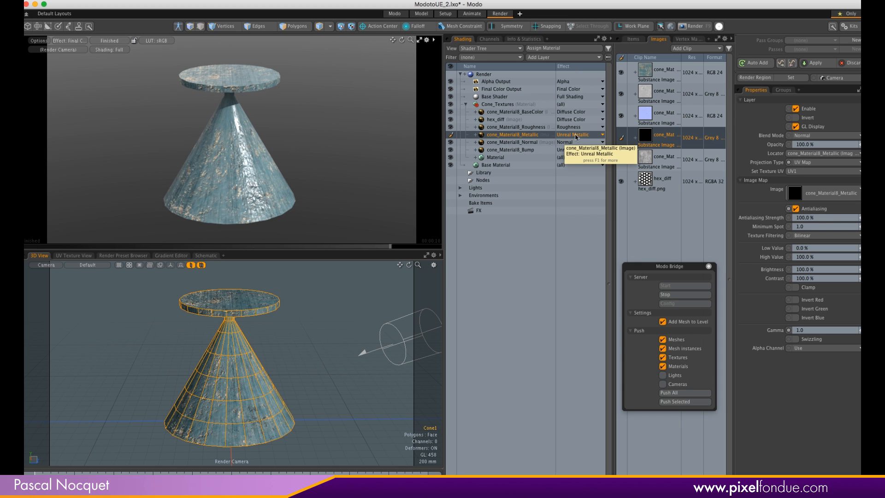
click(575, 136)
mouse_move(575, 180)
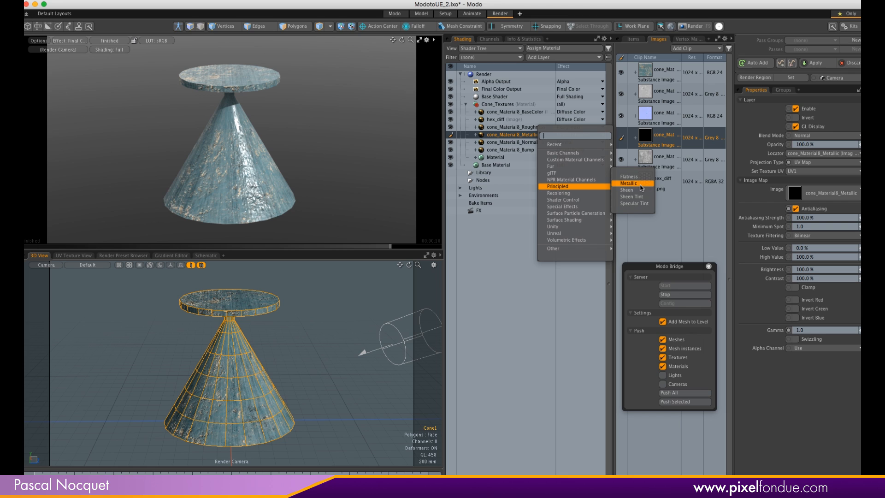
click(521, 135)
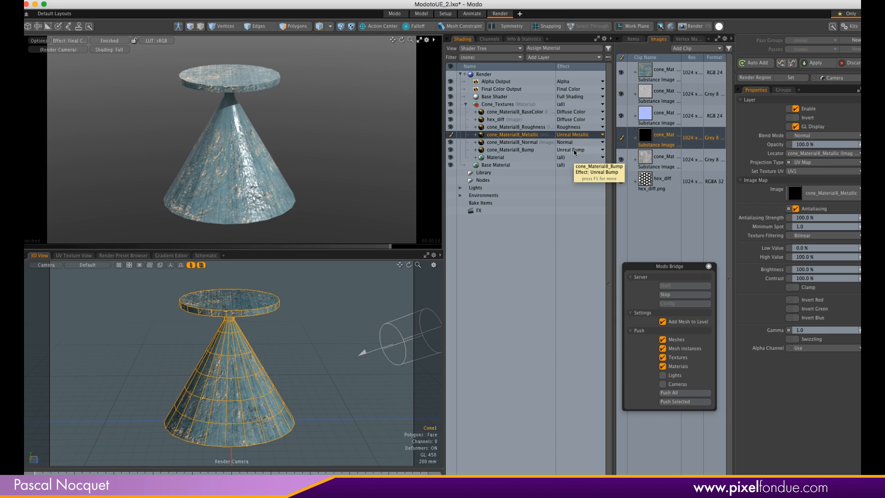
click(575, 151)
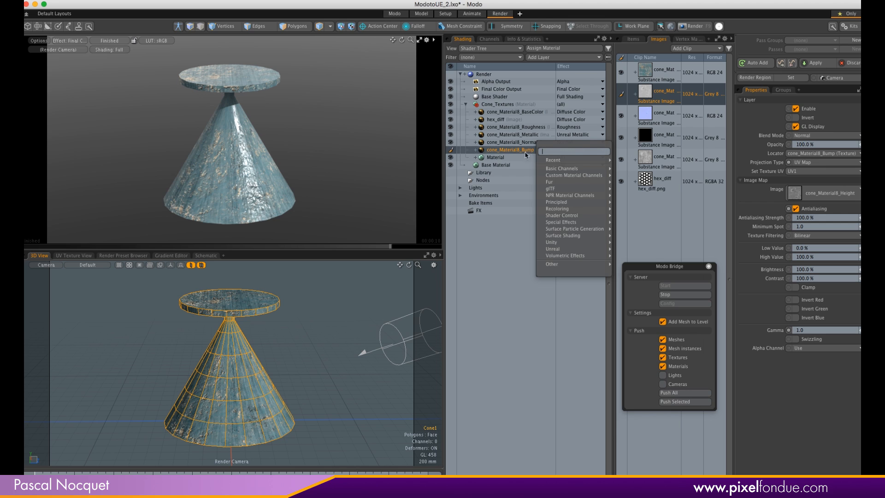
click(515, 152)
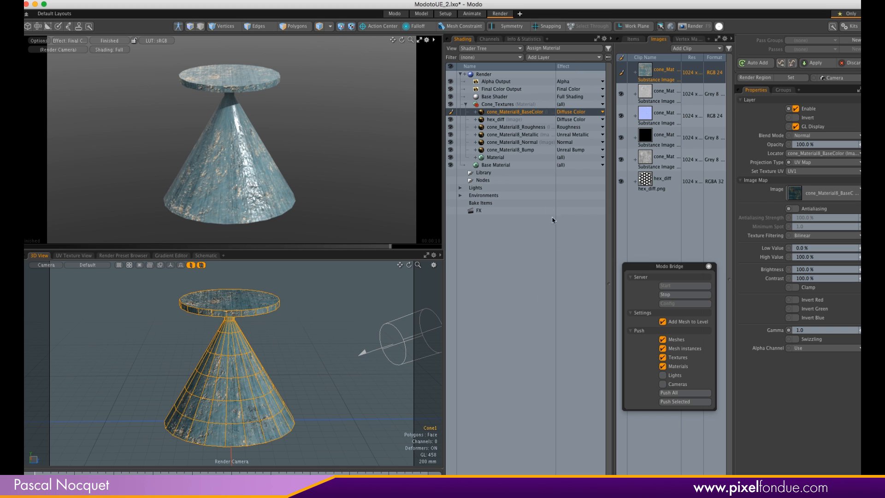
Reorder the hex_diff image layer above cone_Material8_BaseColor in the Cone_Textures material group.
drag(499, 122, 487, 112)
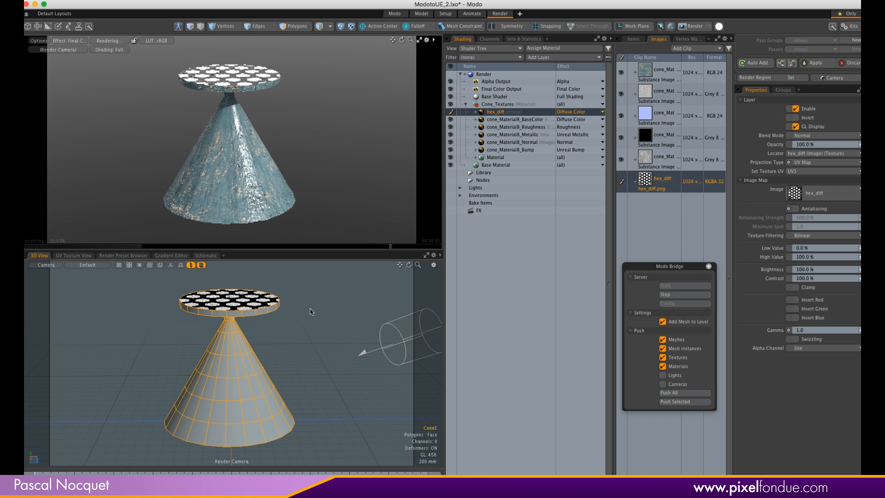
Examine the hexagon texture on the cone's disc and compare the UV1, UV2 and UV3 layouts, leaving UV3 selected.
alt+drag(333, 336, 307, 323)
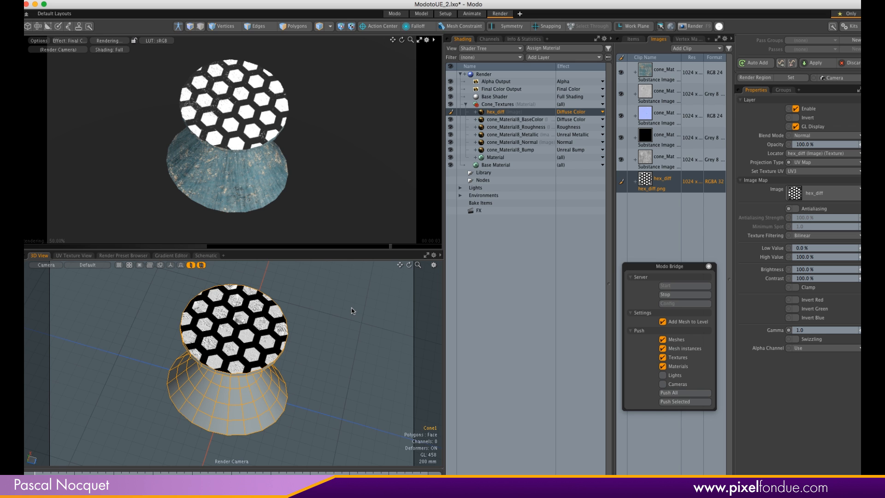
alt+drag(362, 377, 406, 281)
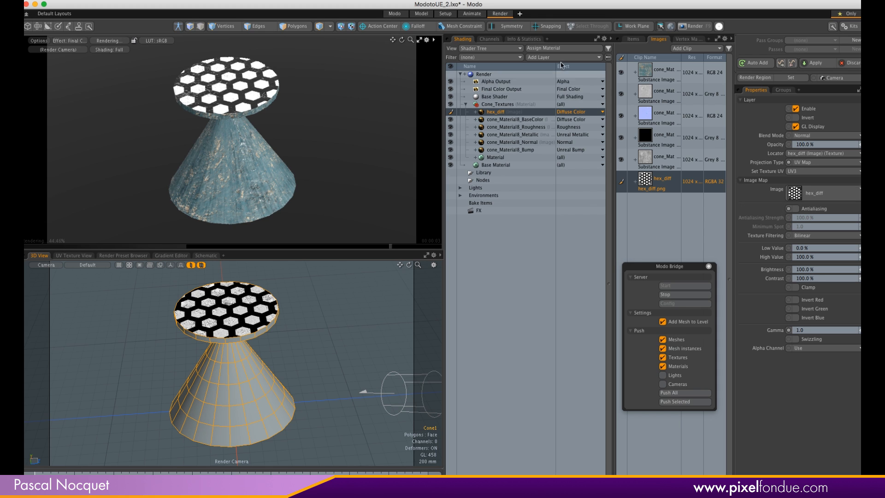
click(691, 39)
click(646, 63)
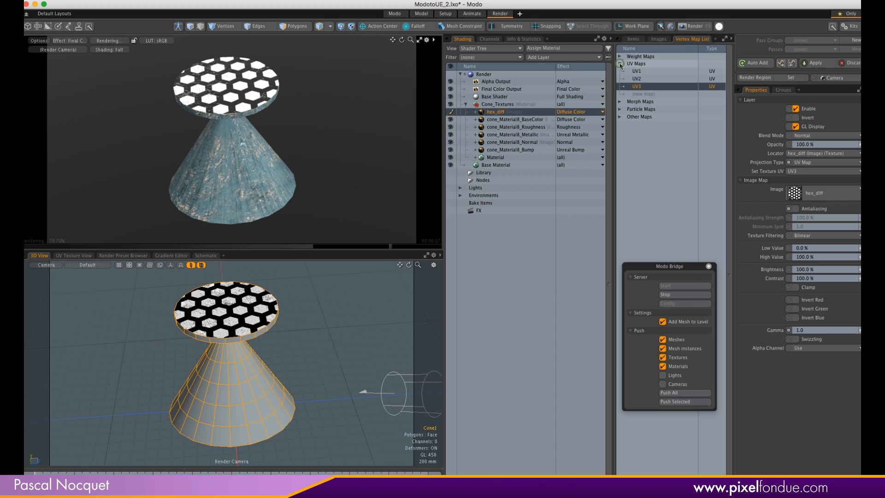
click(61, 256)
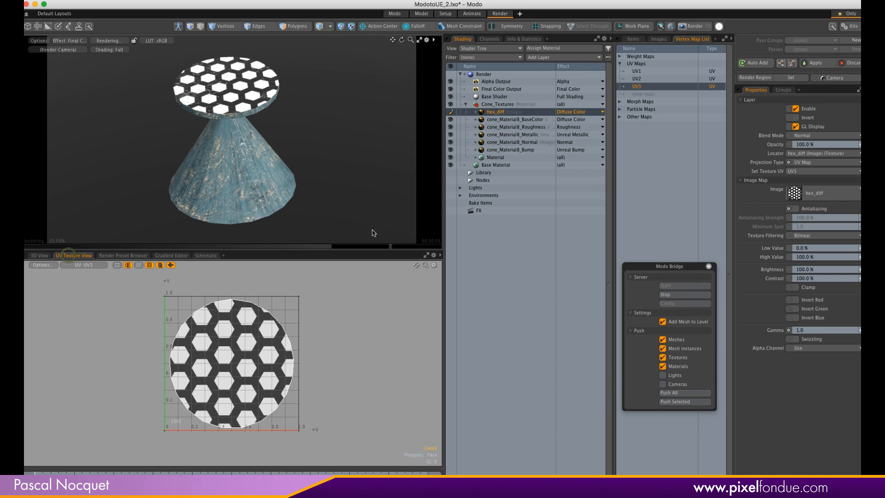
click(649, 72)
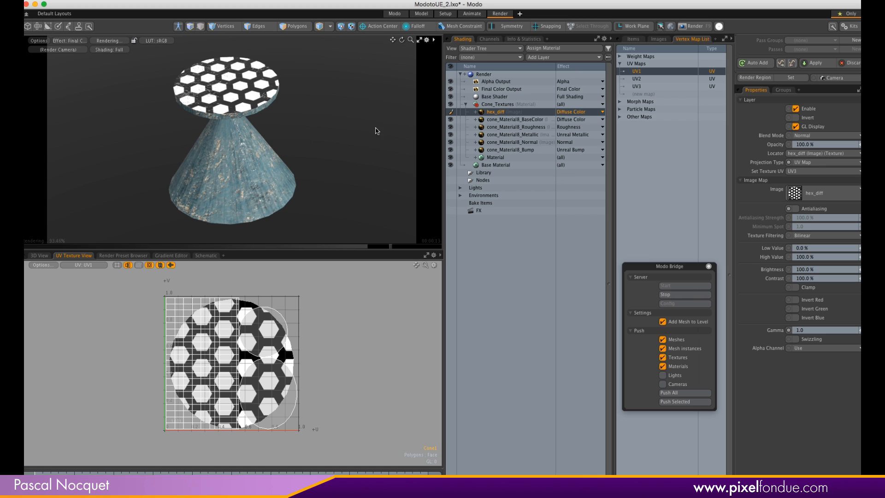
click(650, 79)
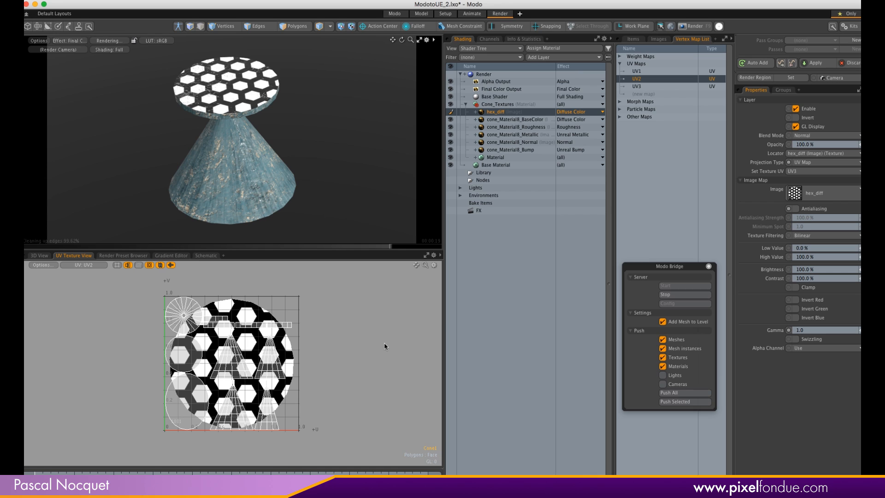
click(651, 87)
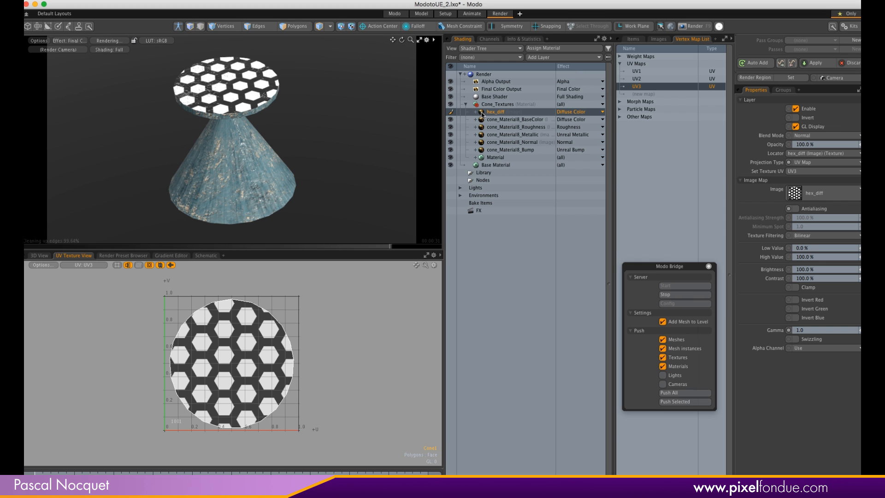
Reorder the hex_diff layer below cone_Material8_BaseColor and push the selected Cone1 mesh through Modo Bridge.
drag(483, 117, 488, 125)
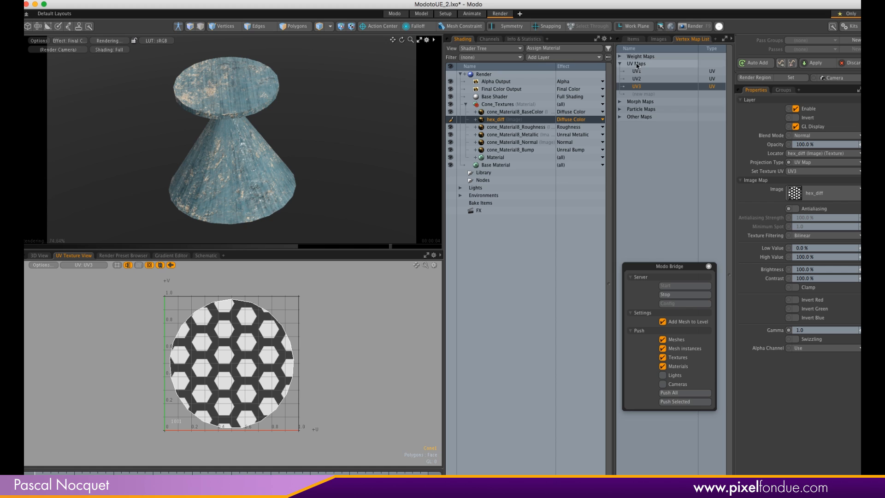
click(633, 38)
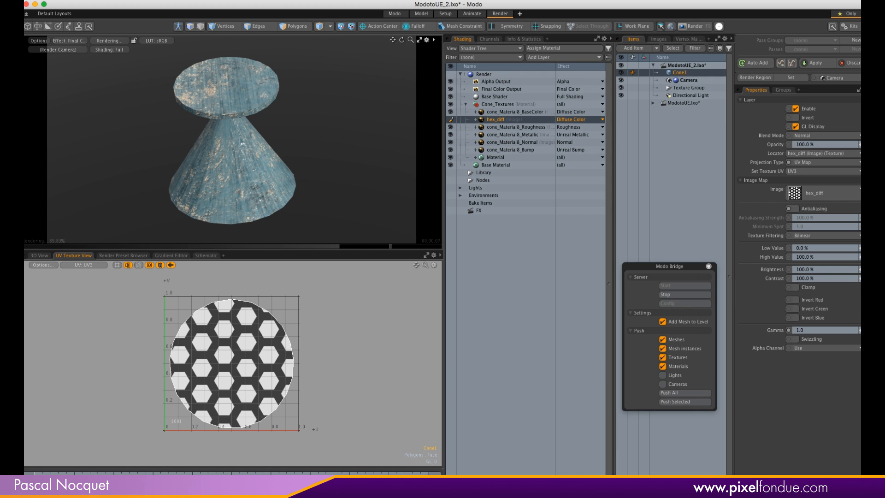
click(685, 402)
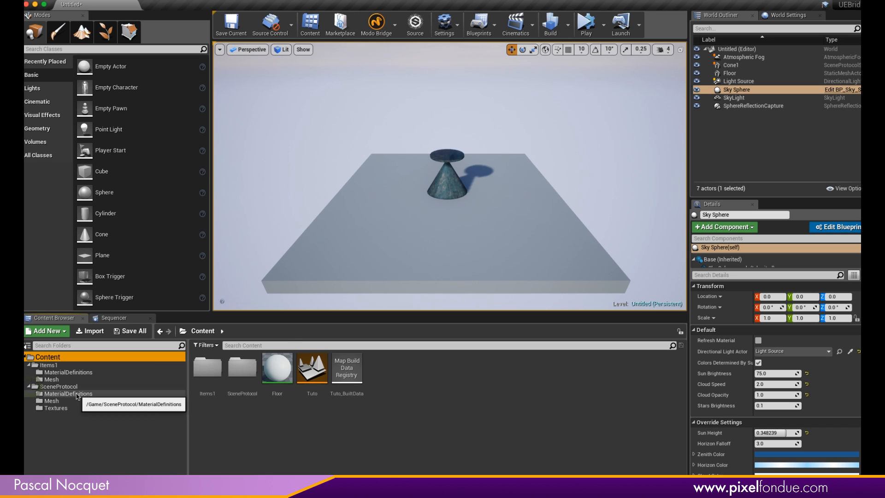
Switch to Unreal Editor and inspect the SceneProtocol MaterialDefinitions, Mesh and Textures folders for the pushed assets.
click(77, 394)
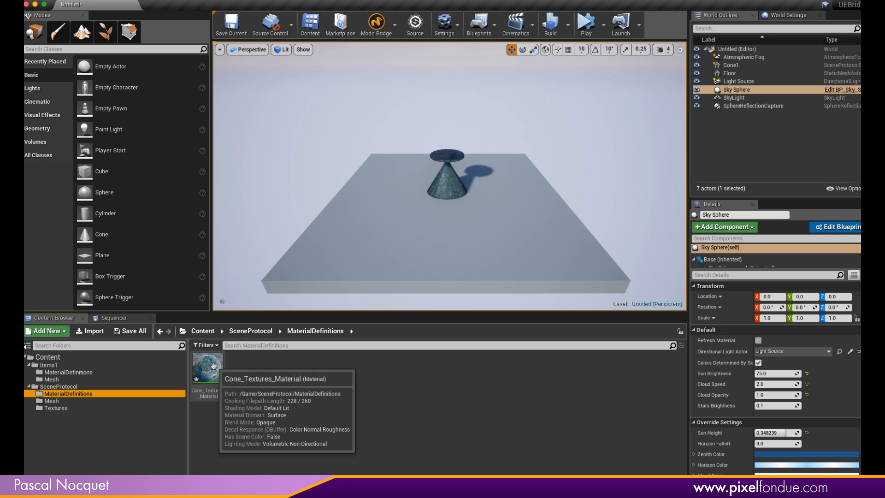
click(69, 400)
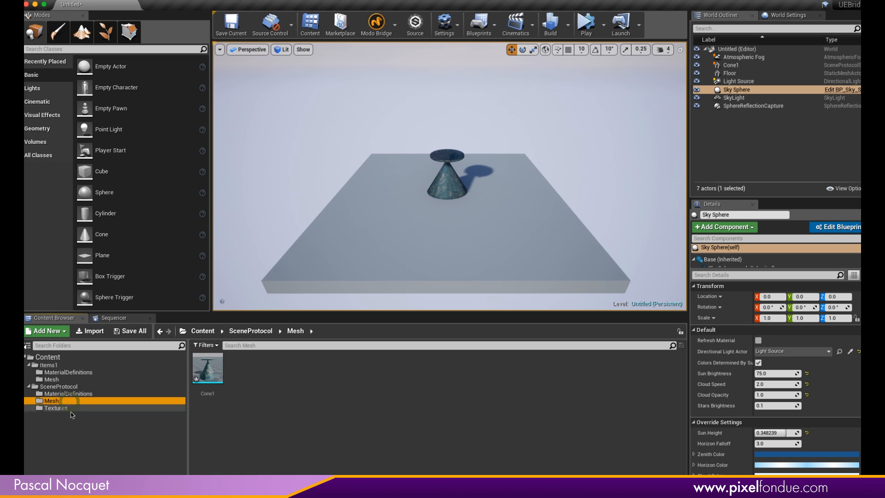
click(70, 408)
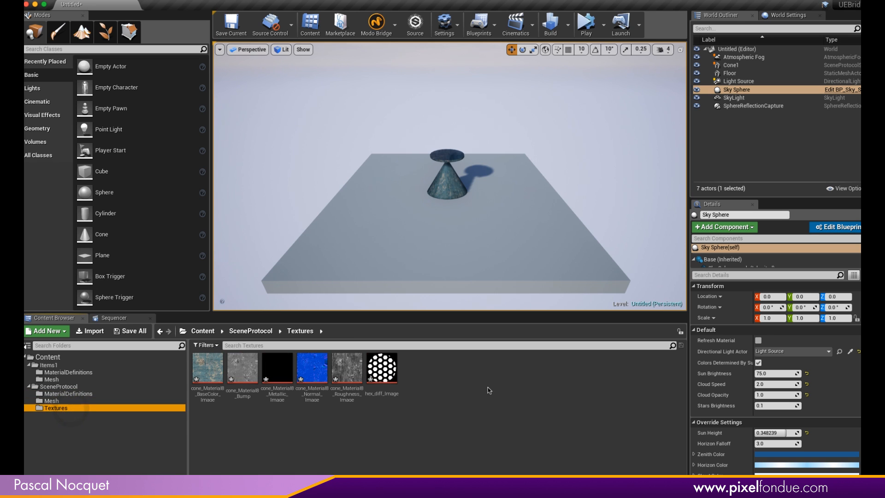
click(102, 400)
Open Cone_Textures_Material for editing and pull the base color texture sample away from the stacked nodes.
click(102, 393)
double_click(205, 371)
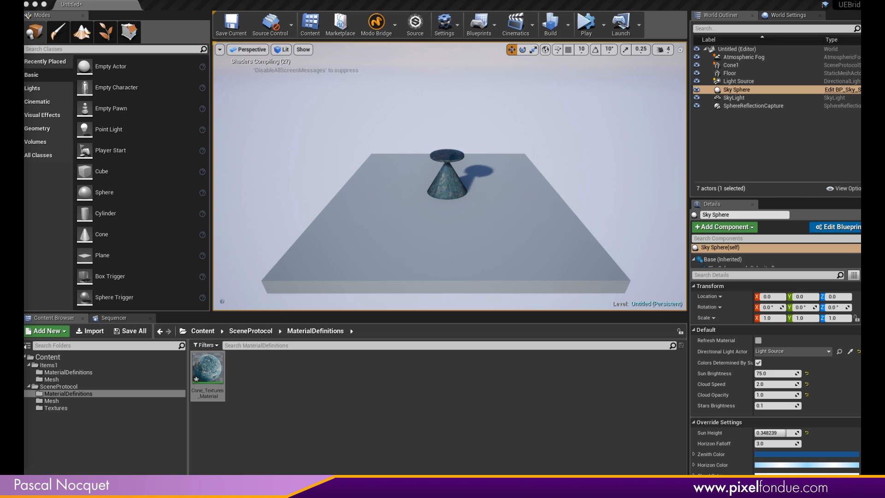
scroll(531, 130, down, 6)
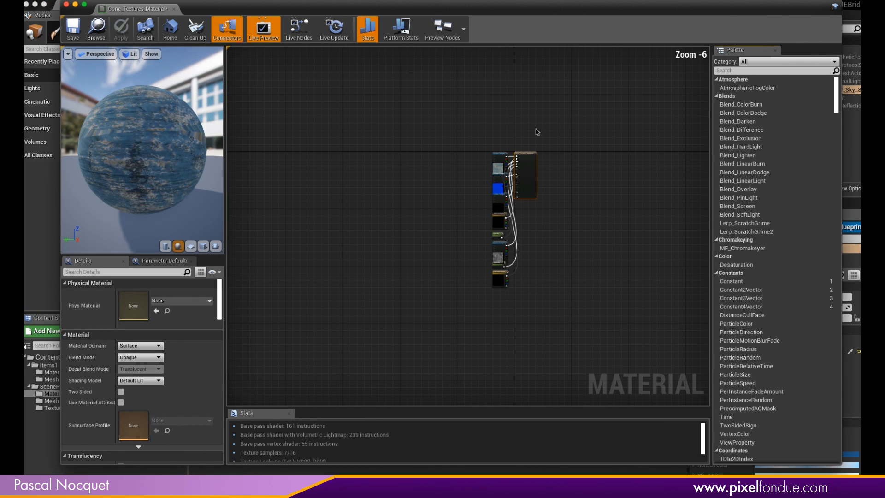
scroll(557, 146, up, 1)
drag(472, 162, 380, 118)
drag(462, 196, 346, 175)
click(347, 162)
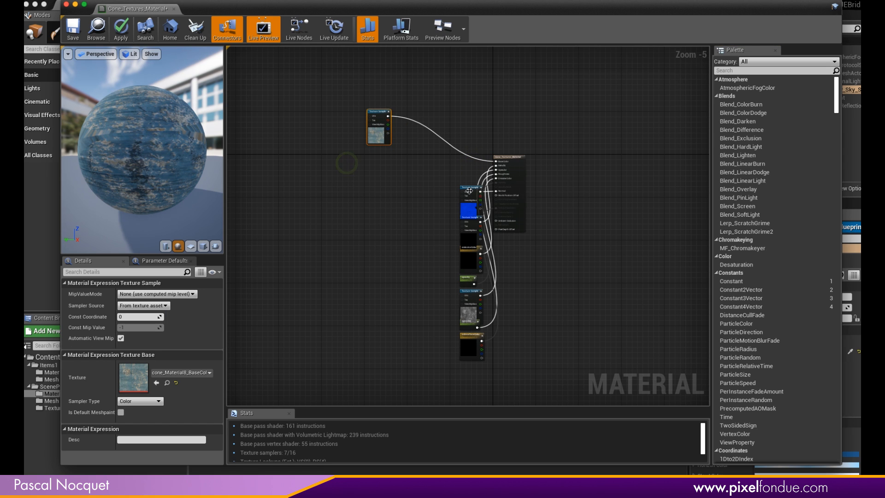
Spread out the normal, metallic, emissiveColor and opacity nodes in the material graph to inspect their connections.
drag(469, 189, 363, 164)
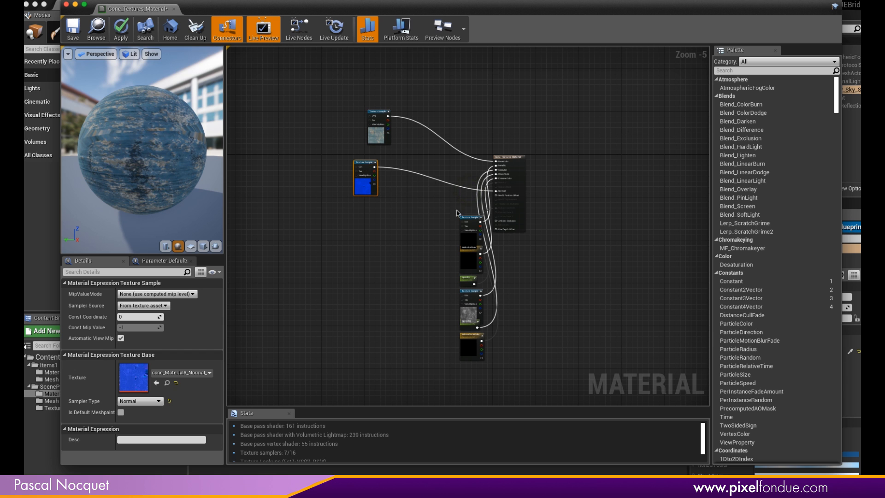
drag(461, 217, 370, 204)
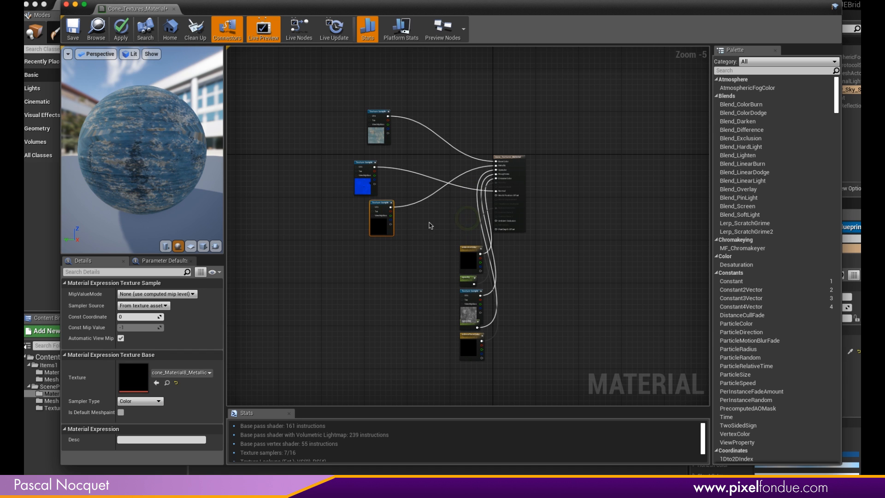
drag(465, 248, 373, 245)
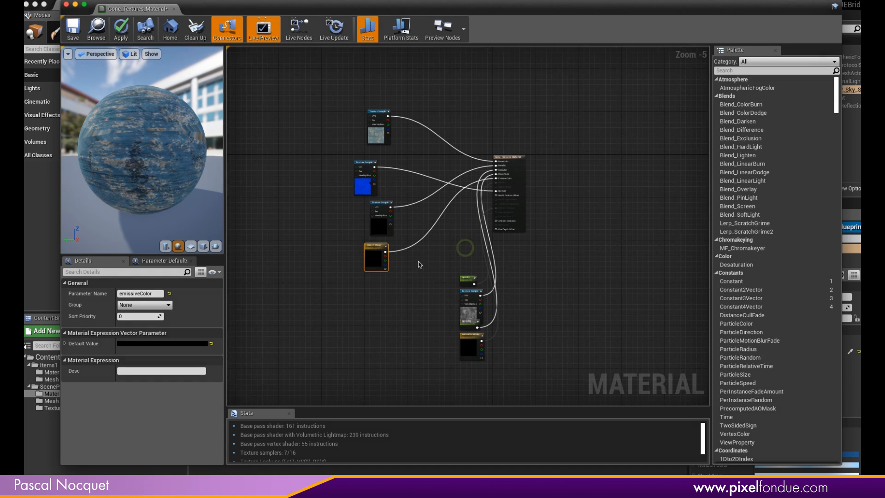
drag(468, 279, 373, 284)
drag(462, 295, 384, 298)
click(467, 293)
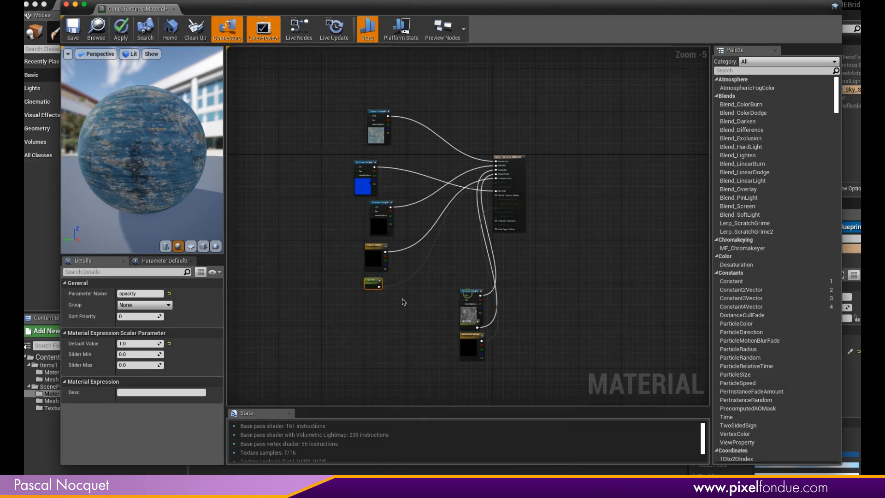
click(468, 293)
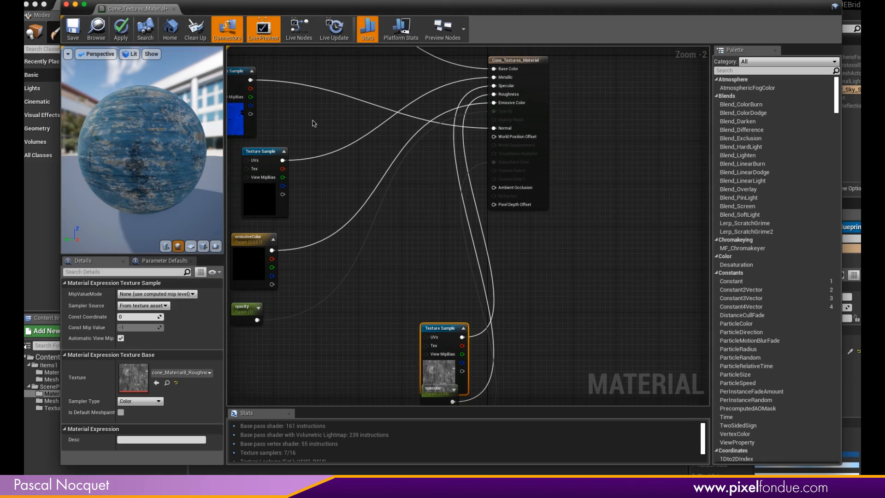
right_drag(310, 122, 420, 240)
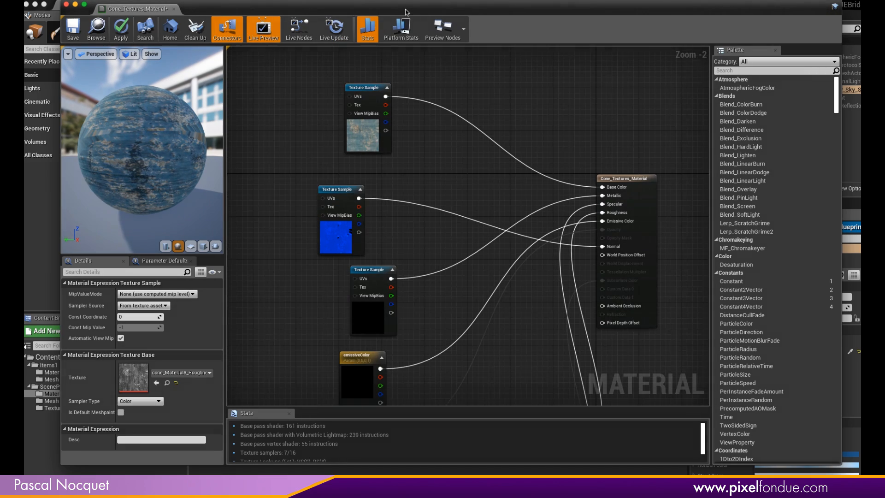
Add hex_diff_Image as an unconnected texture sample beside the base color sample, and close the material without applying the changes.
drag(405, 11, 733, 12)
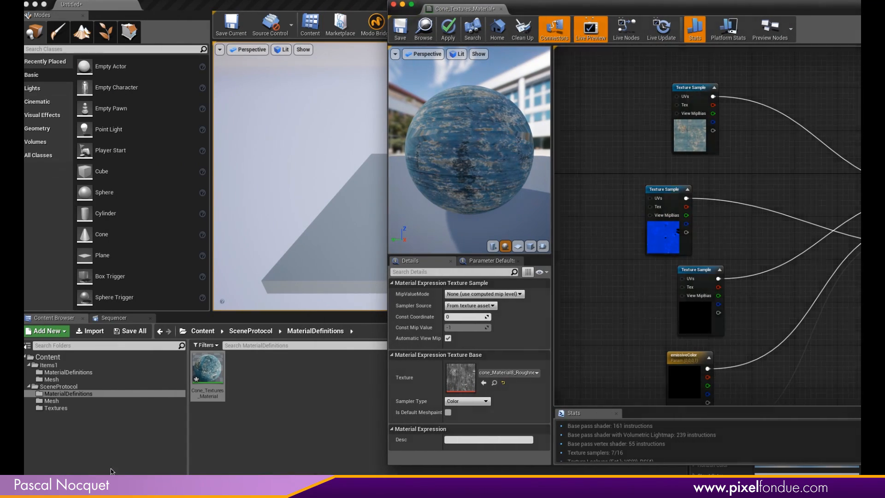
click(73, 408)
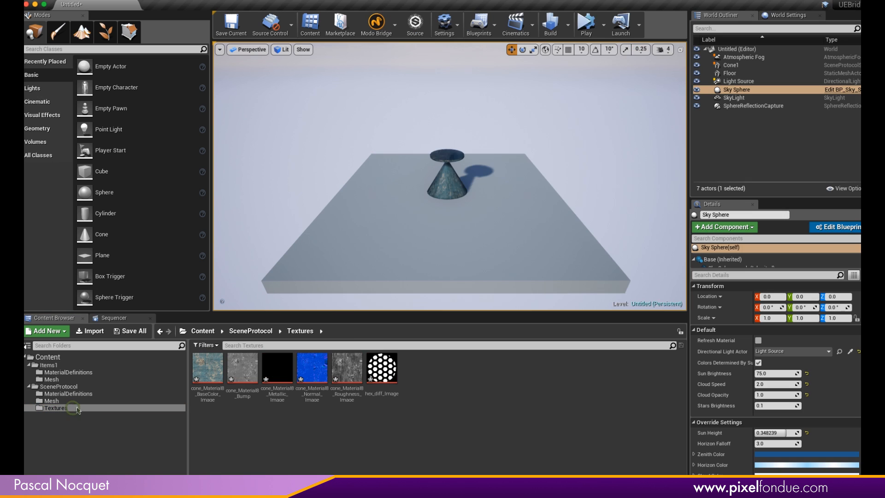
click(380, 361)
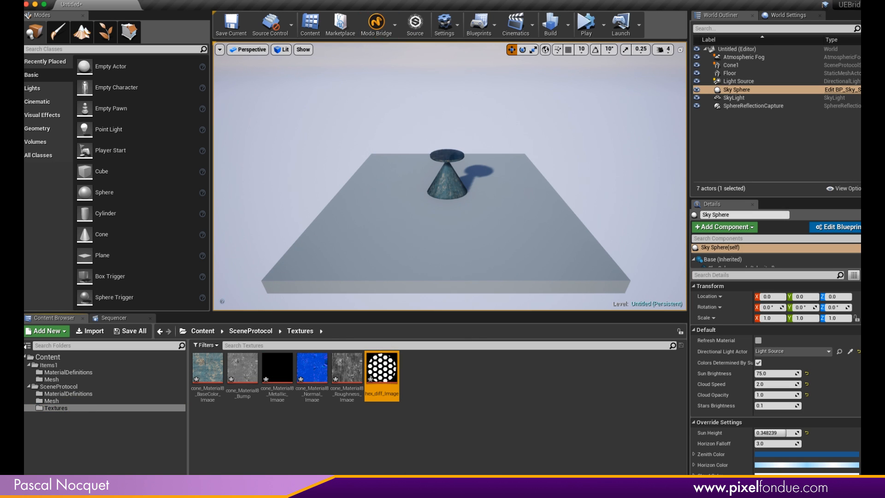
drag(510, 1, 511, 11)
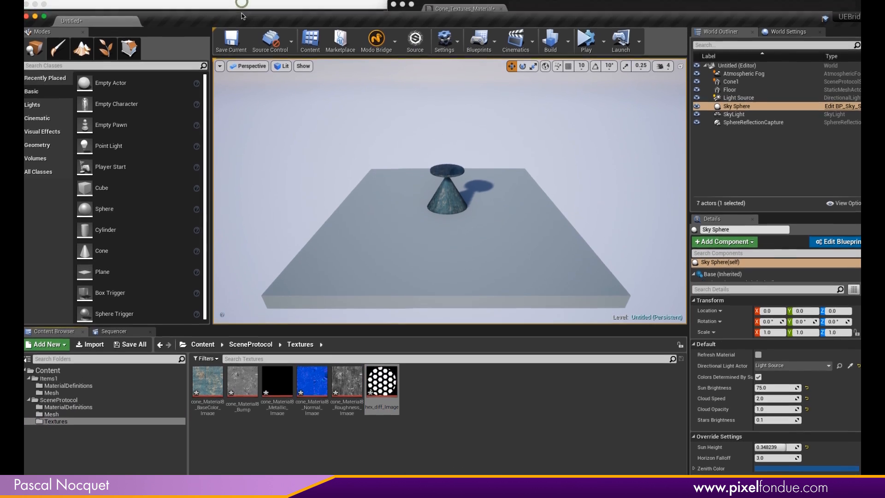
click(512, 10)
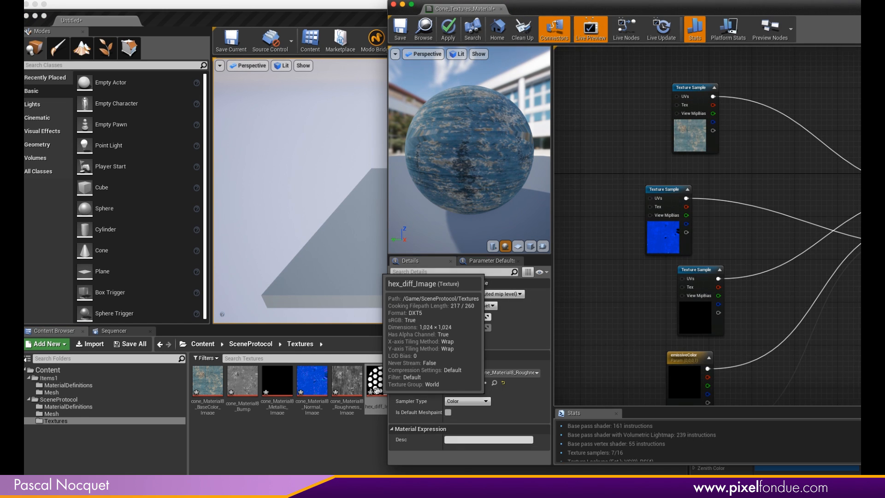
drag(376, 389, 598, 307)
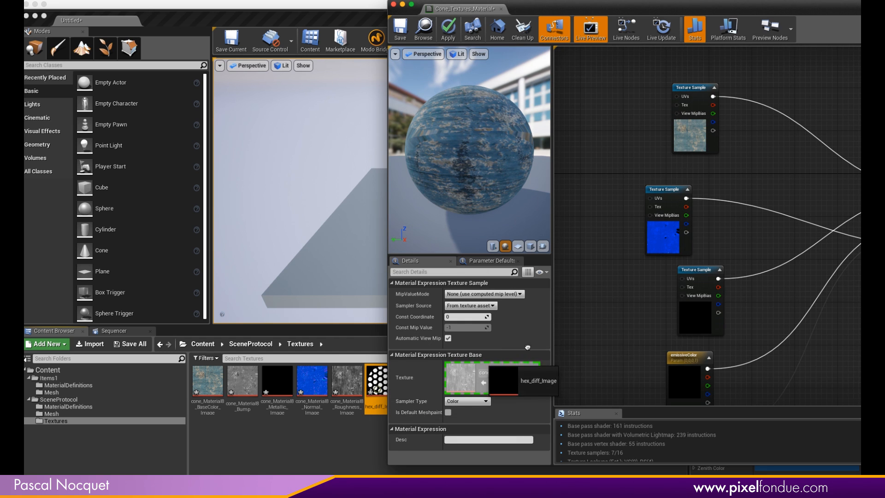
double_click(619, 11)
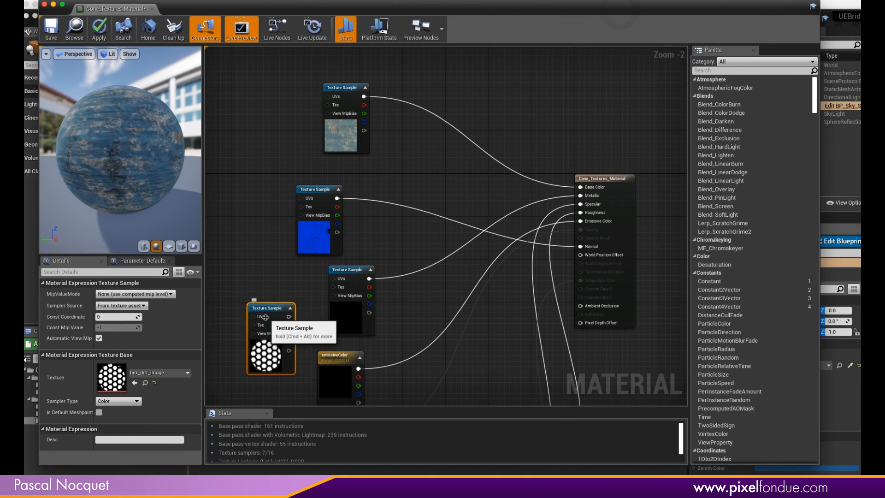
drag(266, 317, 402, 149)
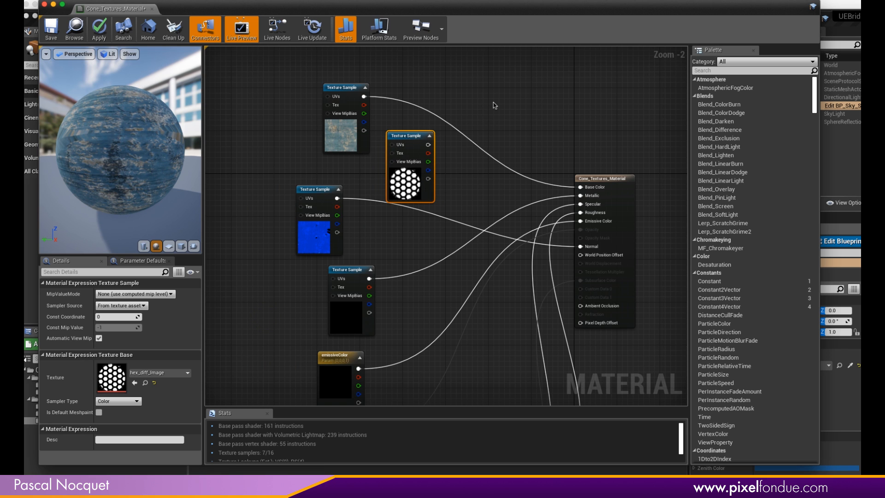
click(45, 5)
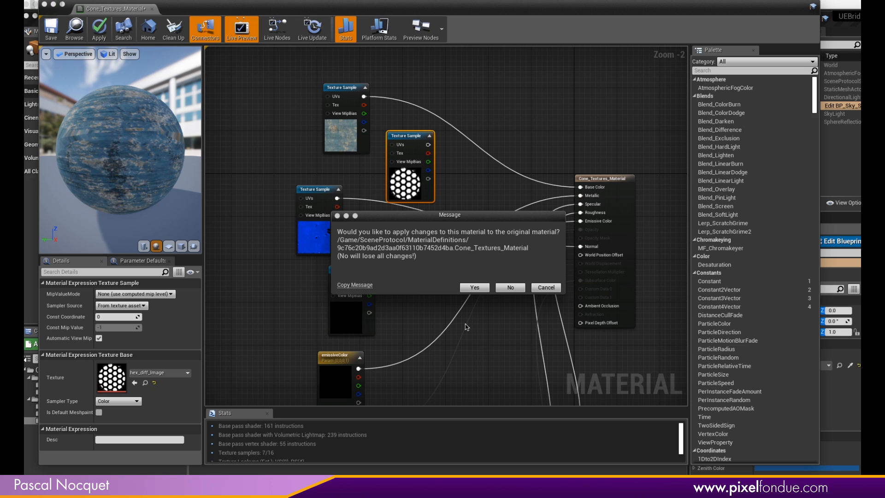
click(509, 286)
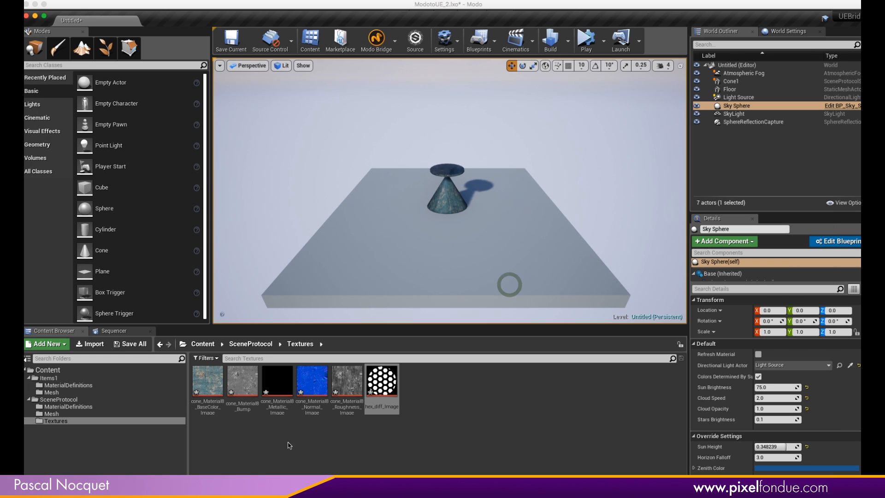
Open the Cone1 static mesh from the SceneProtocol Mesh folder and display its UV Channel 0 layout.
click(84, 417)
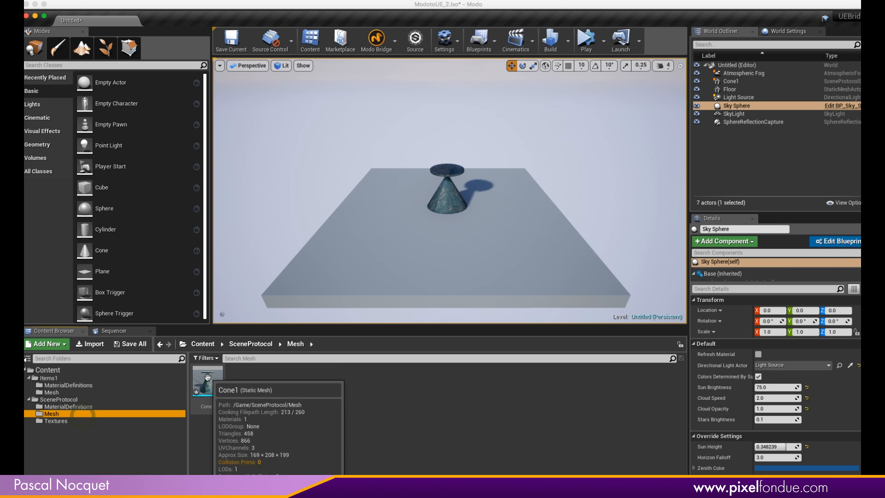
click(208, 379)
double_click(208, 379)
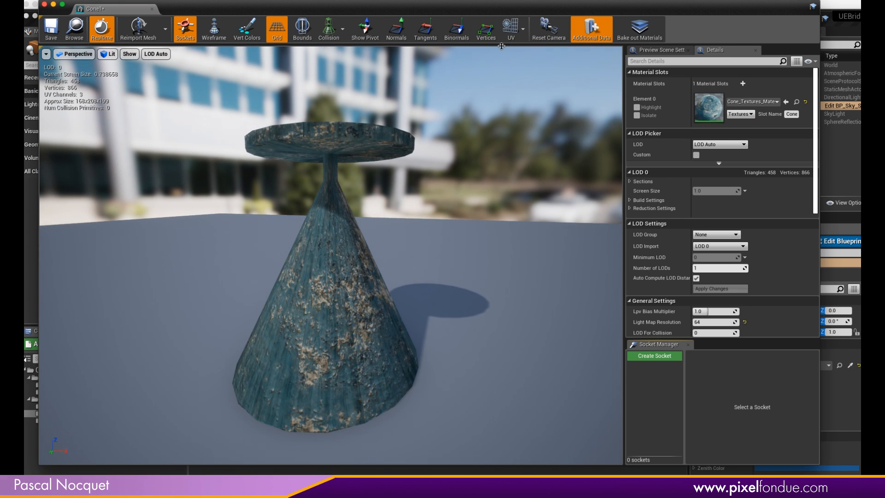
click(520, 31)
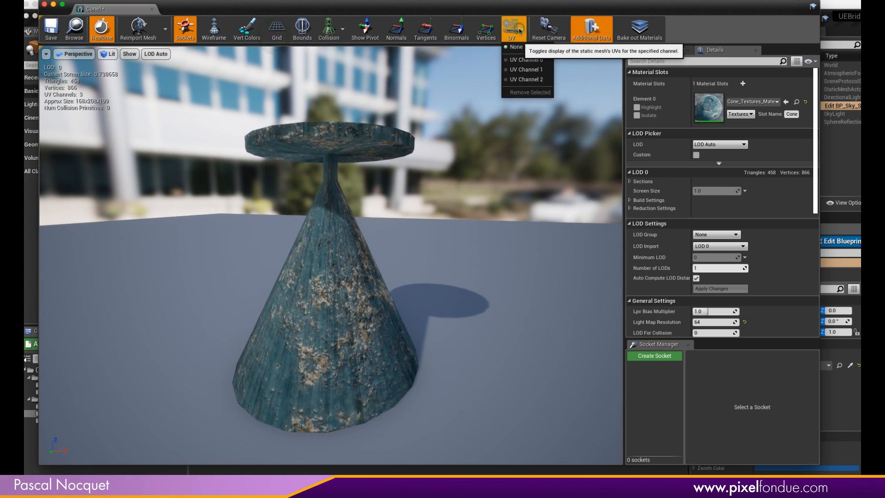
click(529, 63)
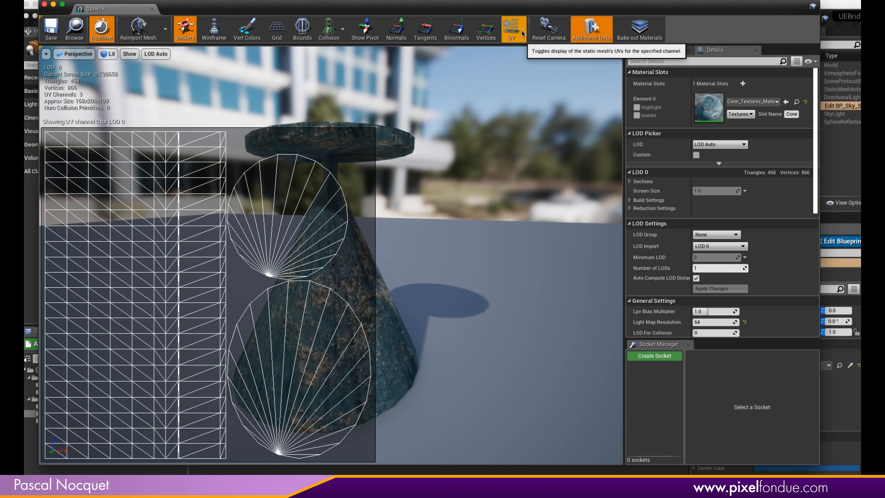
Display the cone mesh's UV Channel 2 and UV Channel 1 layouts, and close the static mesh editor.
click(523, 33)
click(526, 81)
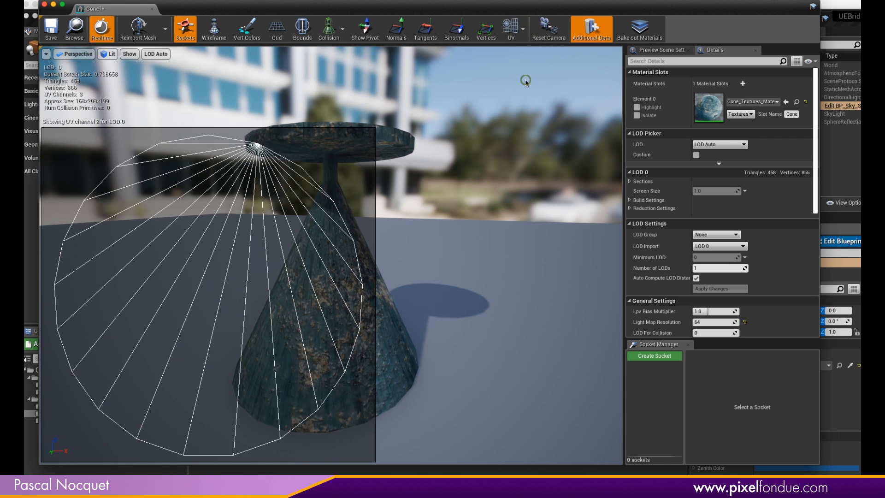
click(522, 32)
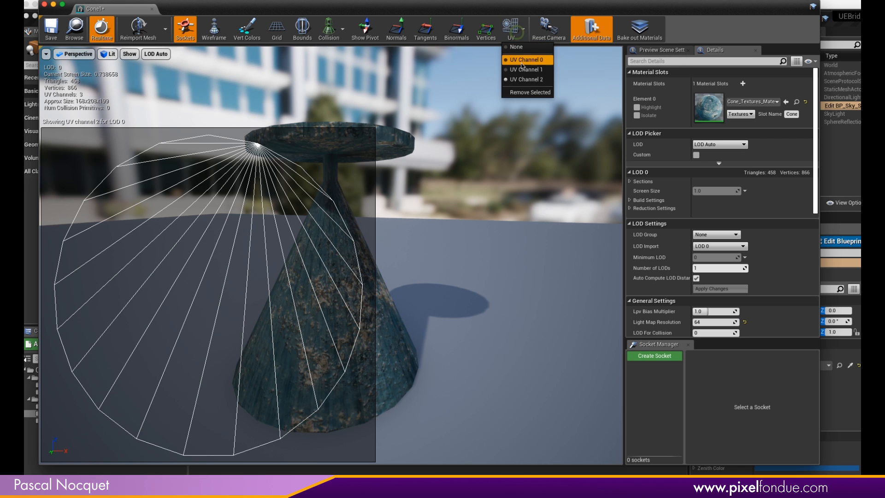
click(525, 69)
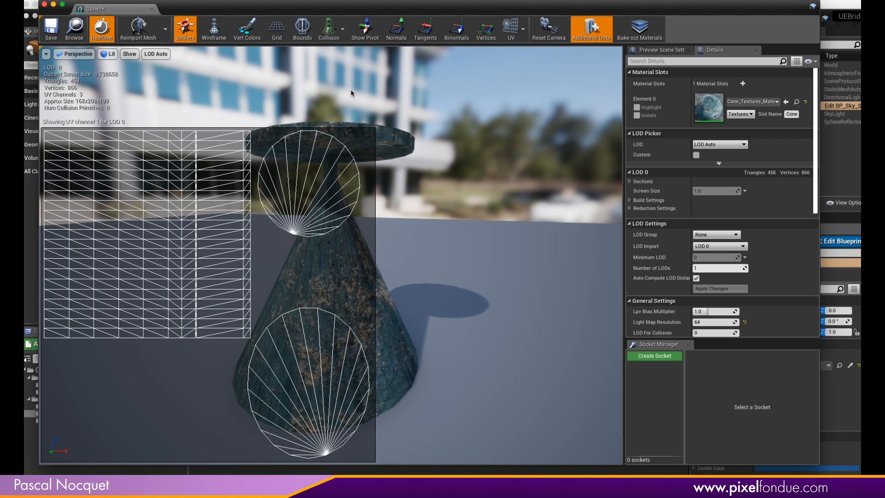
click(522, 33)
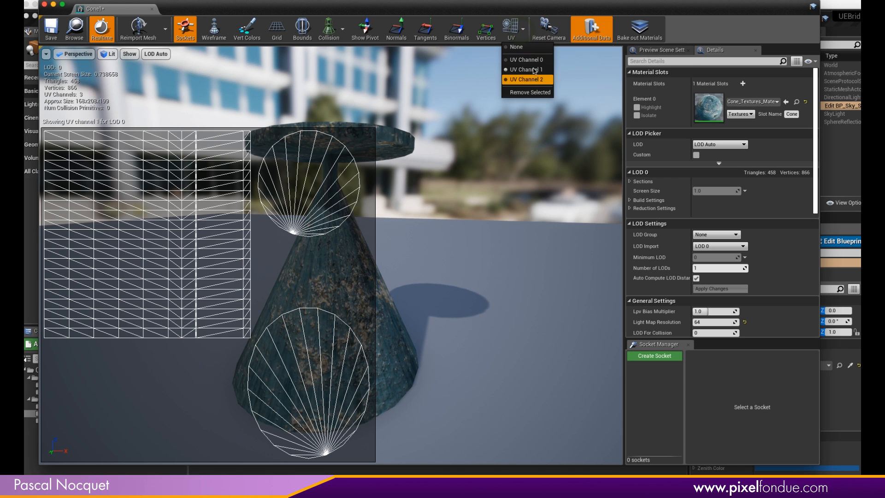
click(427, 81)
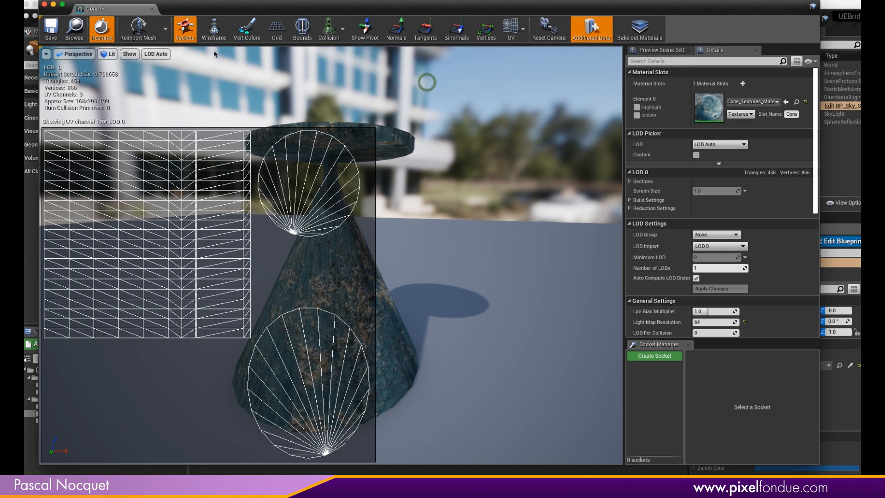
click(44, 4)
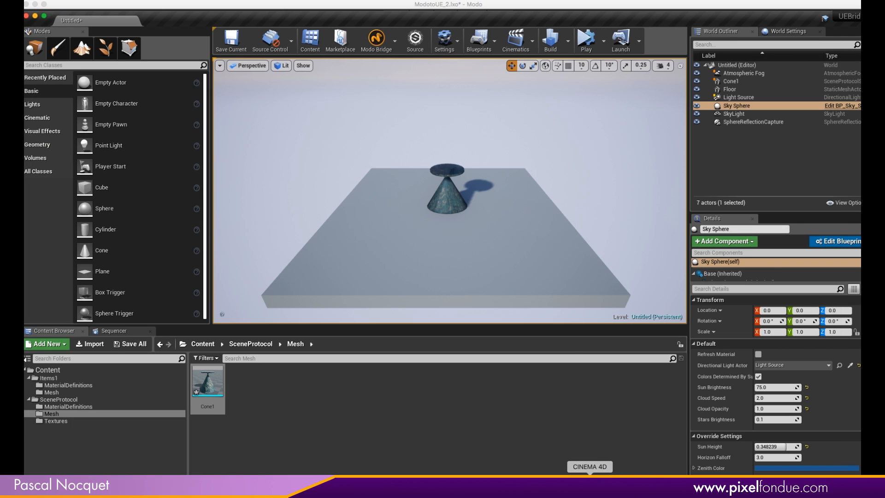
Switch to Modo and inspect the image clips and the cone's UV maps, showing UV1 and UV2.
click(573, 487)
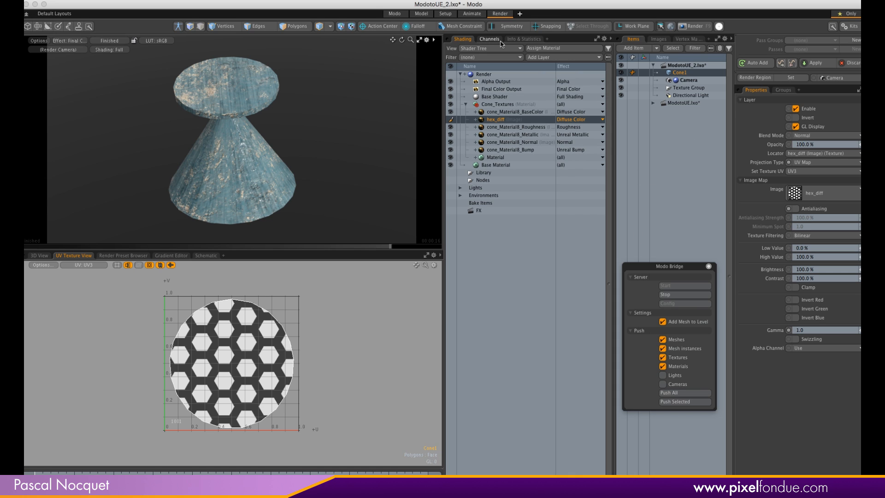
click(659, 39)
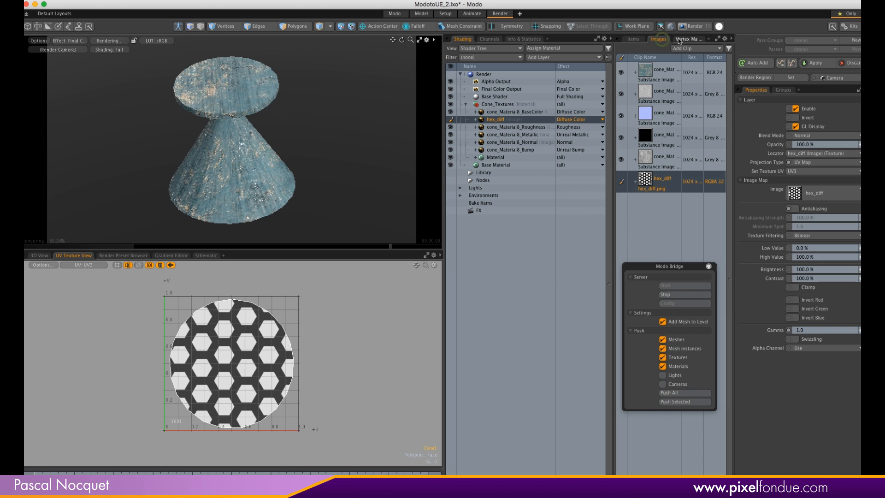
click(690, 39)
click(638, 72)
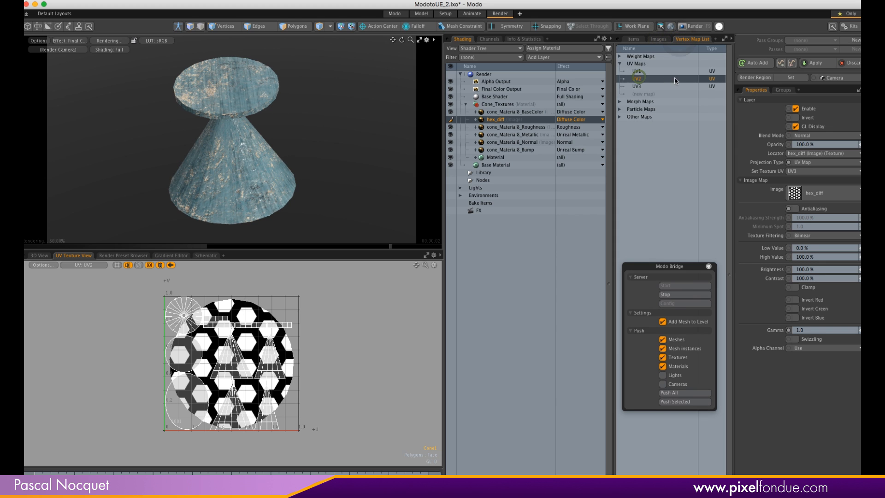
click(633, 79)
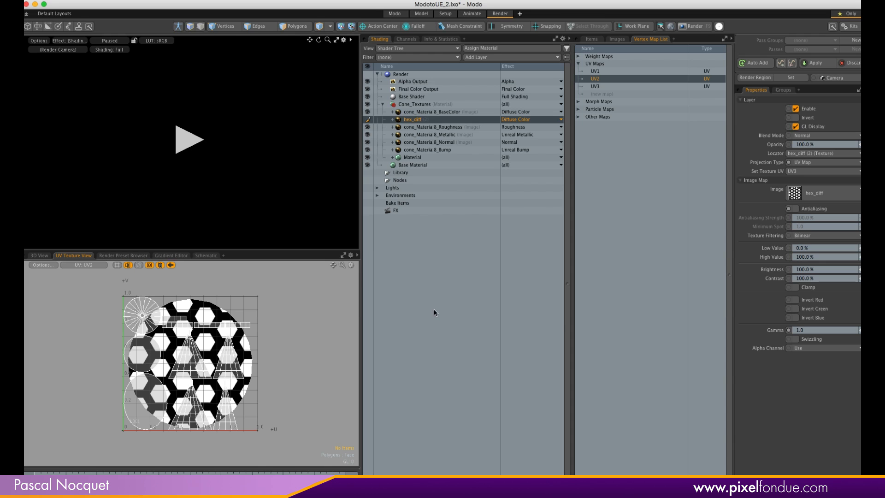
Rename the hex_diff texture layer in the Cone_Textures material as hex_diff_UV2_T5_Bump.
click(424, 119)
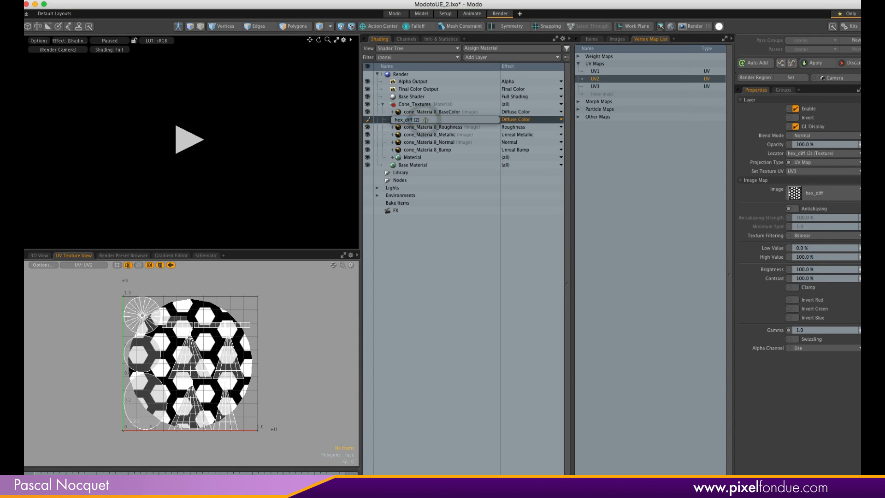
click(424, 121)
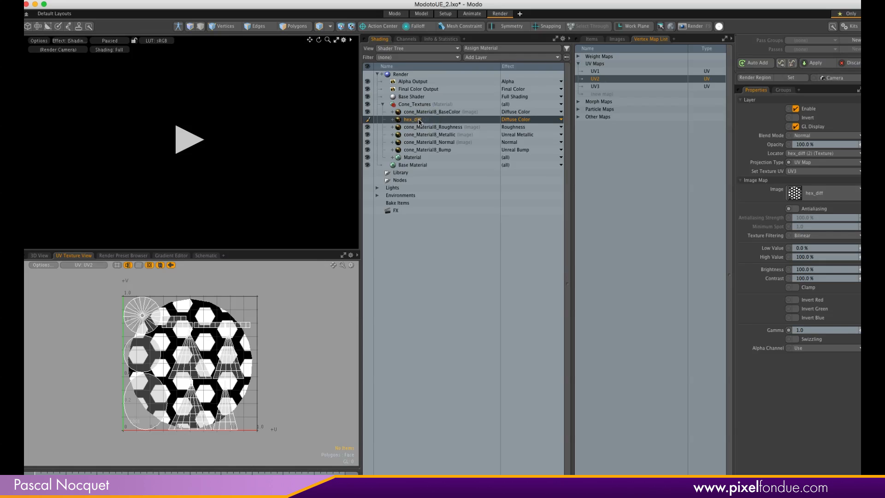
right_click(417, 121)
click(413, 131)
drag(446, 216, 437, 218)
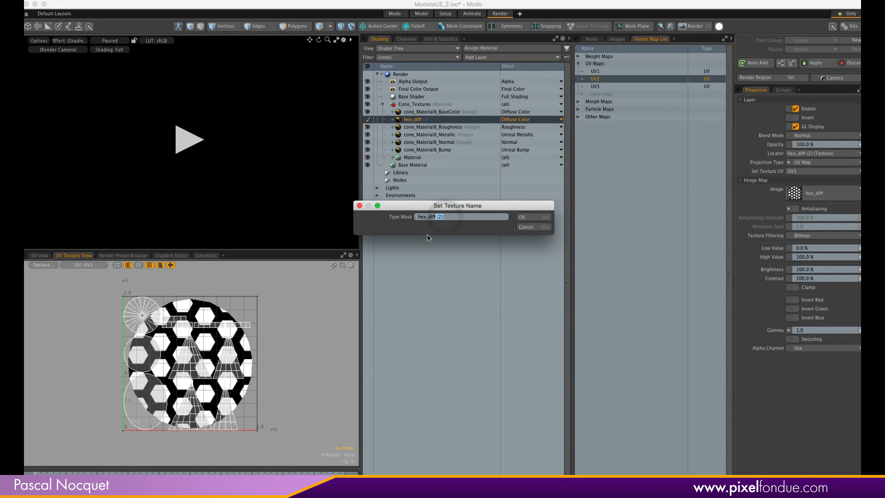
text(_UV2_T5_Bump)
key(Return)
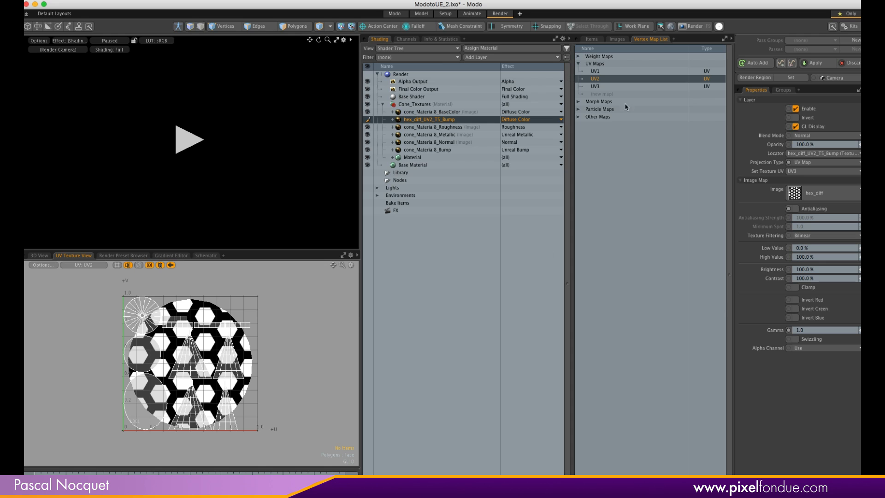
Show Modo's image clips and switch to Unreal Editor to compare their names with the textures in the SceneProtocol Textures folder.
click(620, 41)
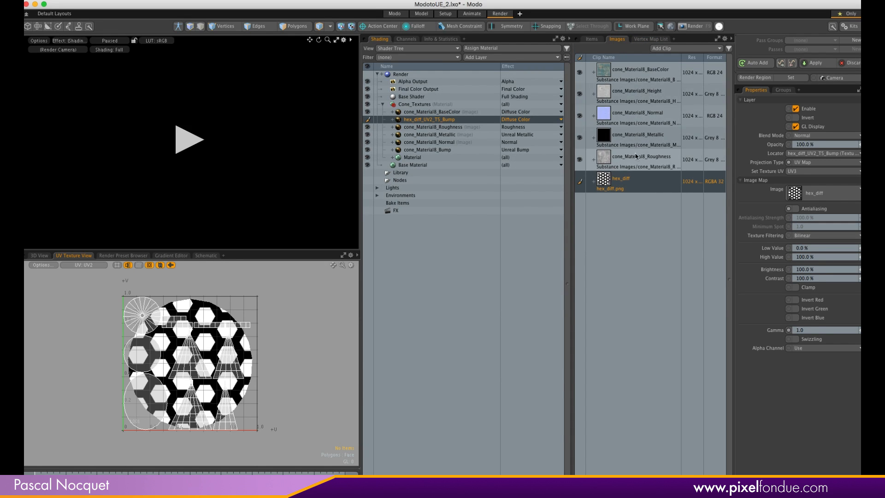
key(super+Tab)
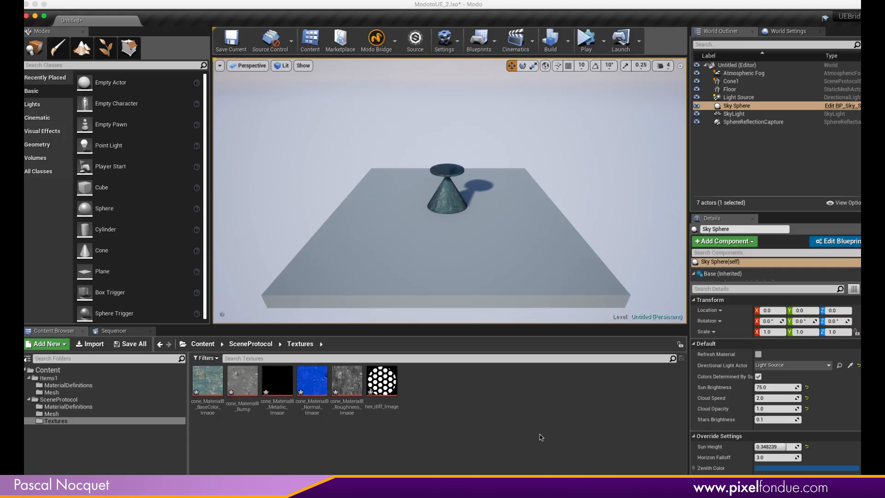